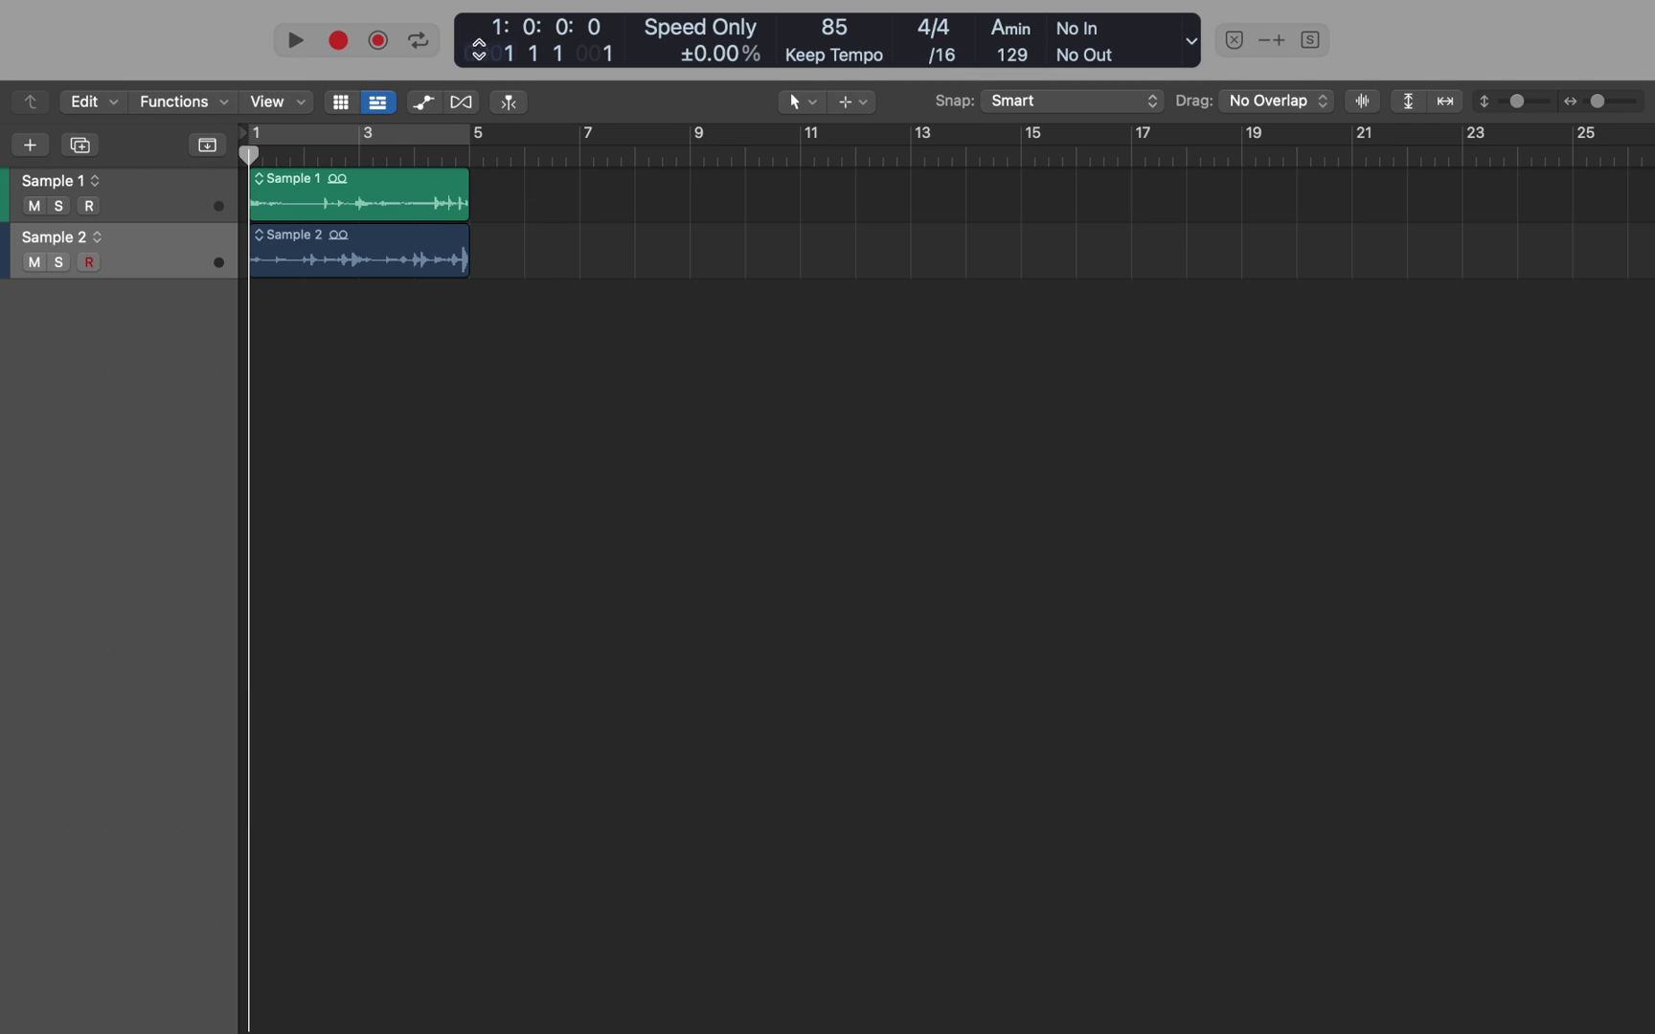
- Change the project's Spatial Audio setting from Off to Dolby Atmos via Mix > Dolby Atmos
left_click(488, 13)
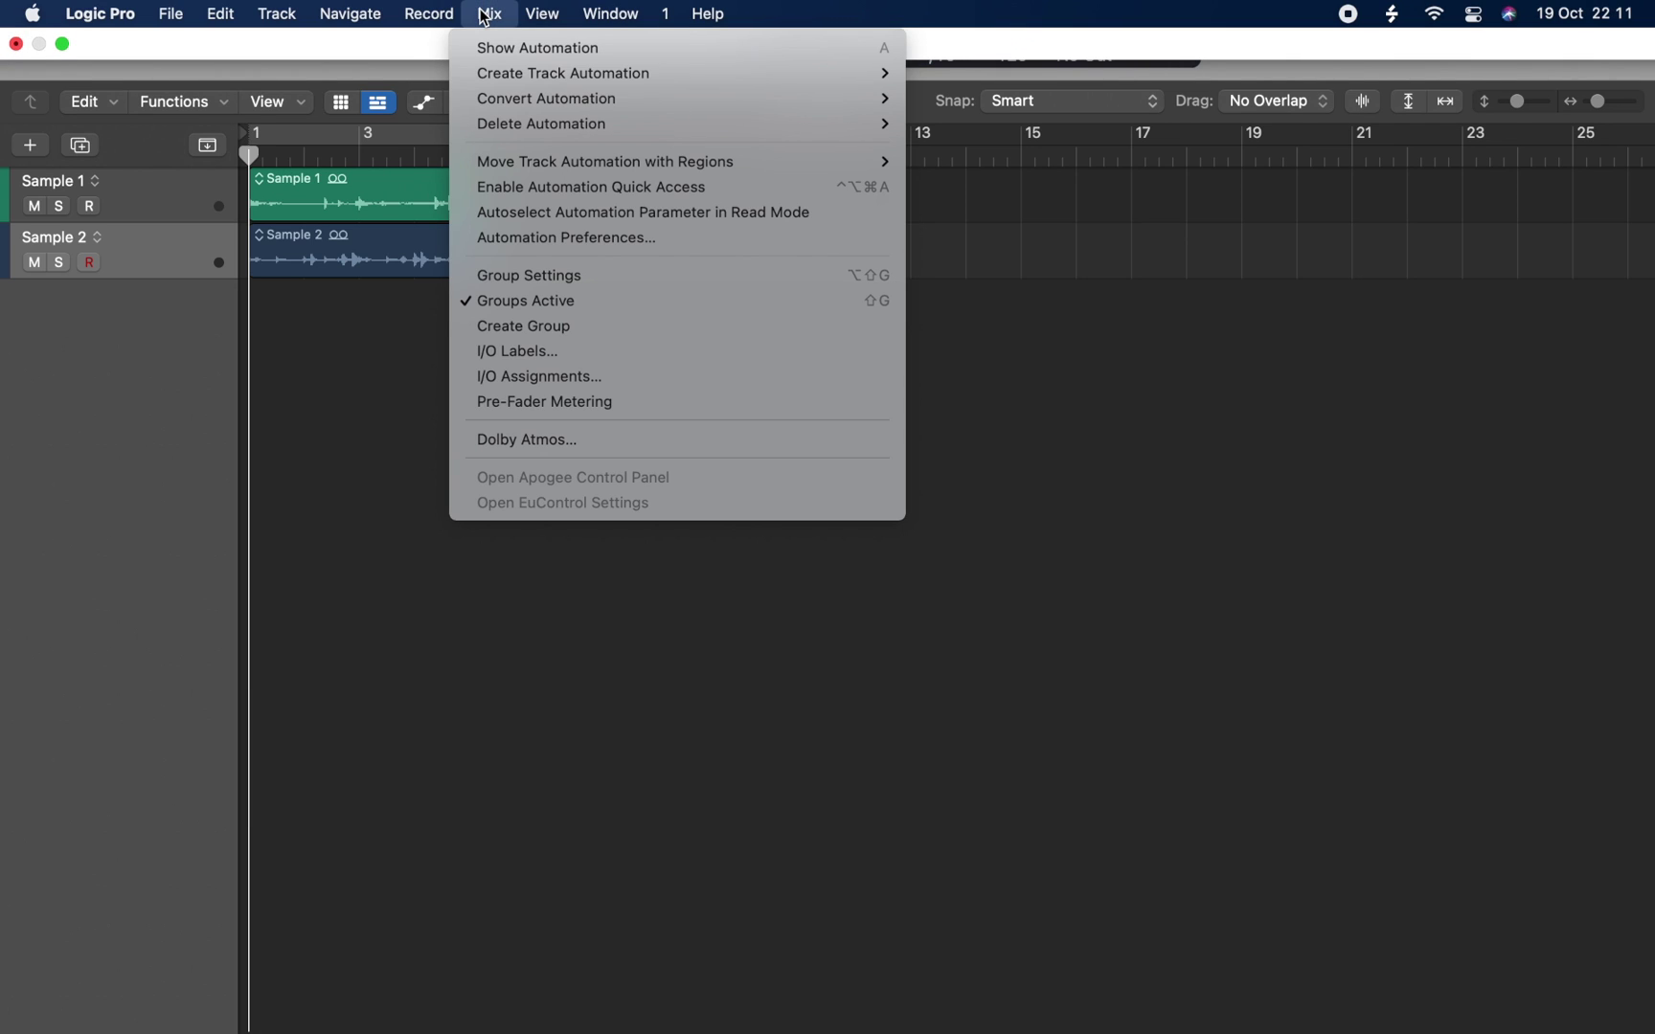
left_click(488, 448)
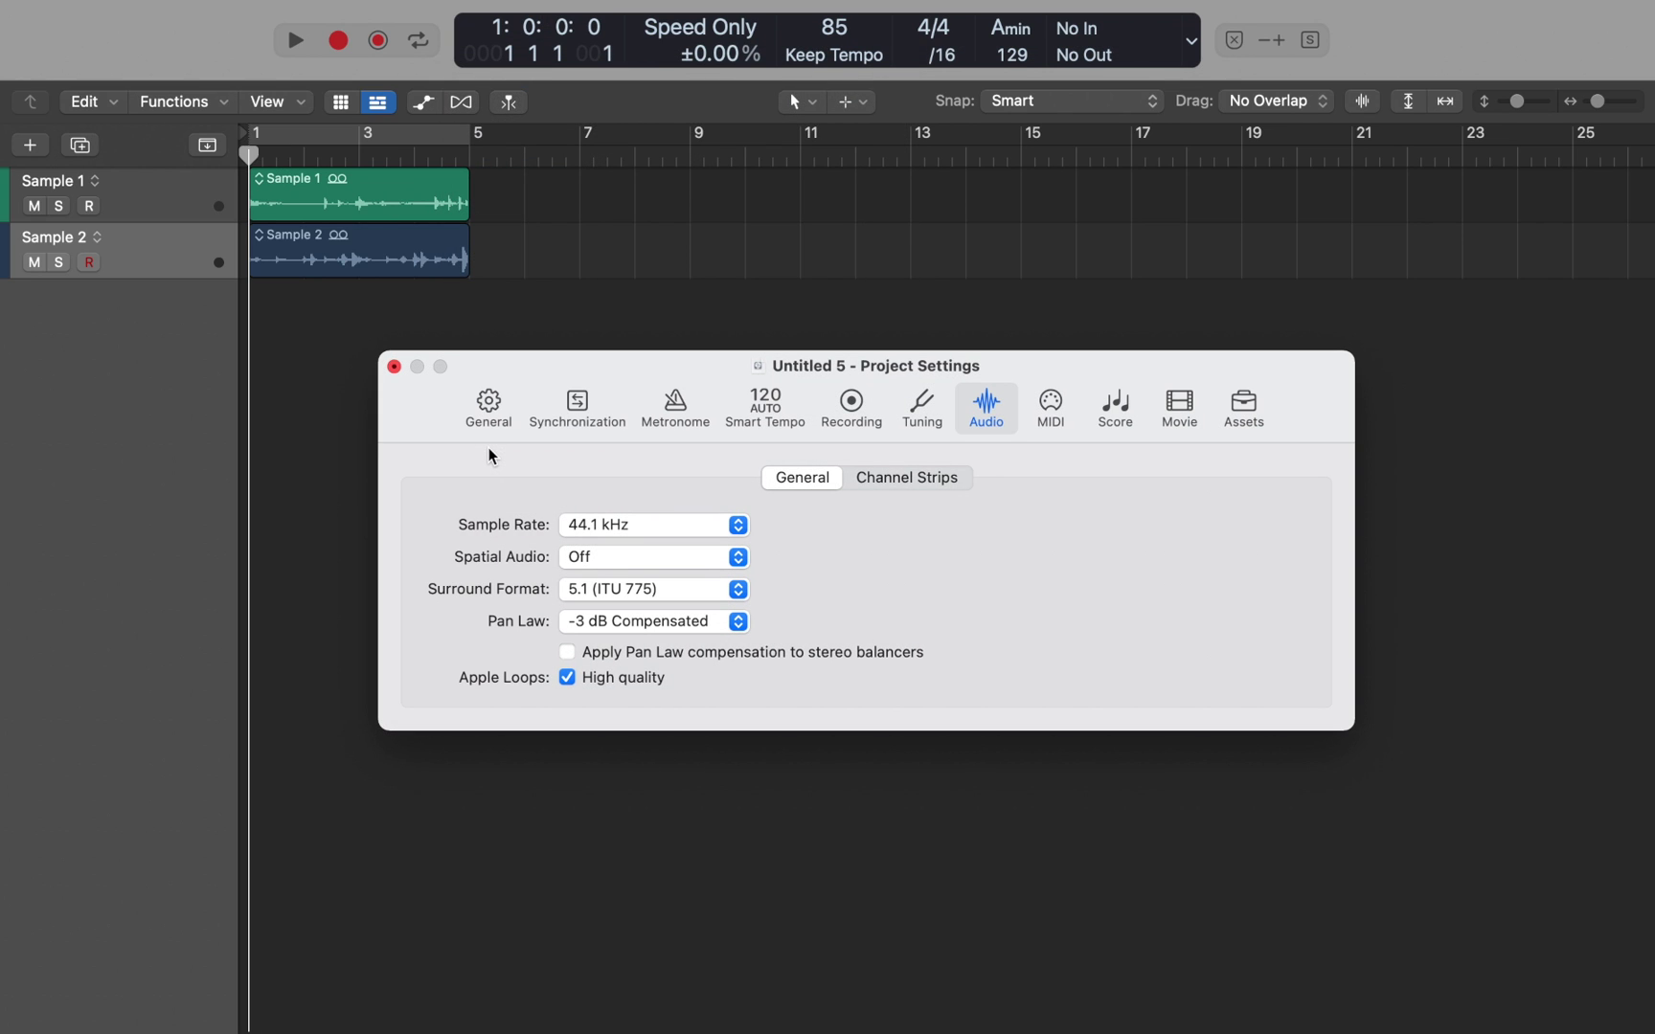
left_click(582, 556)
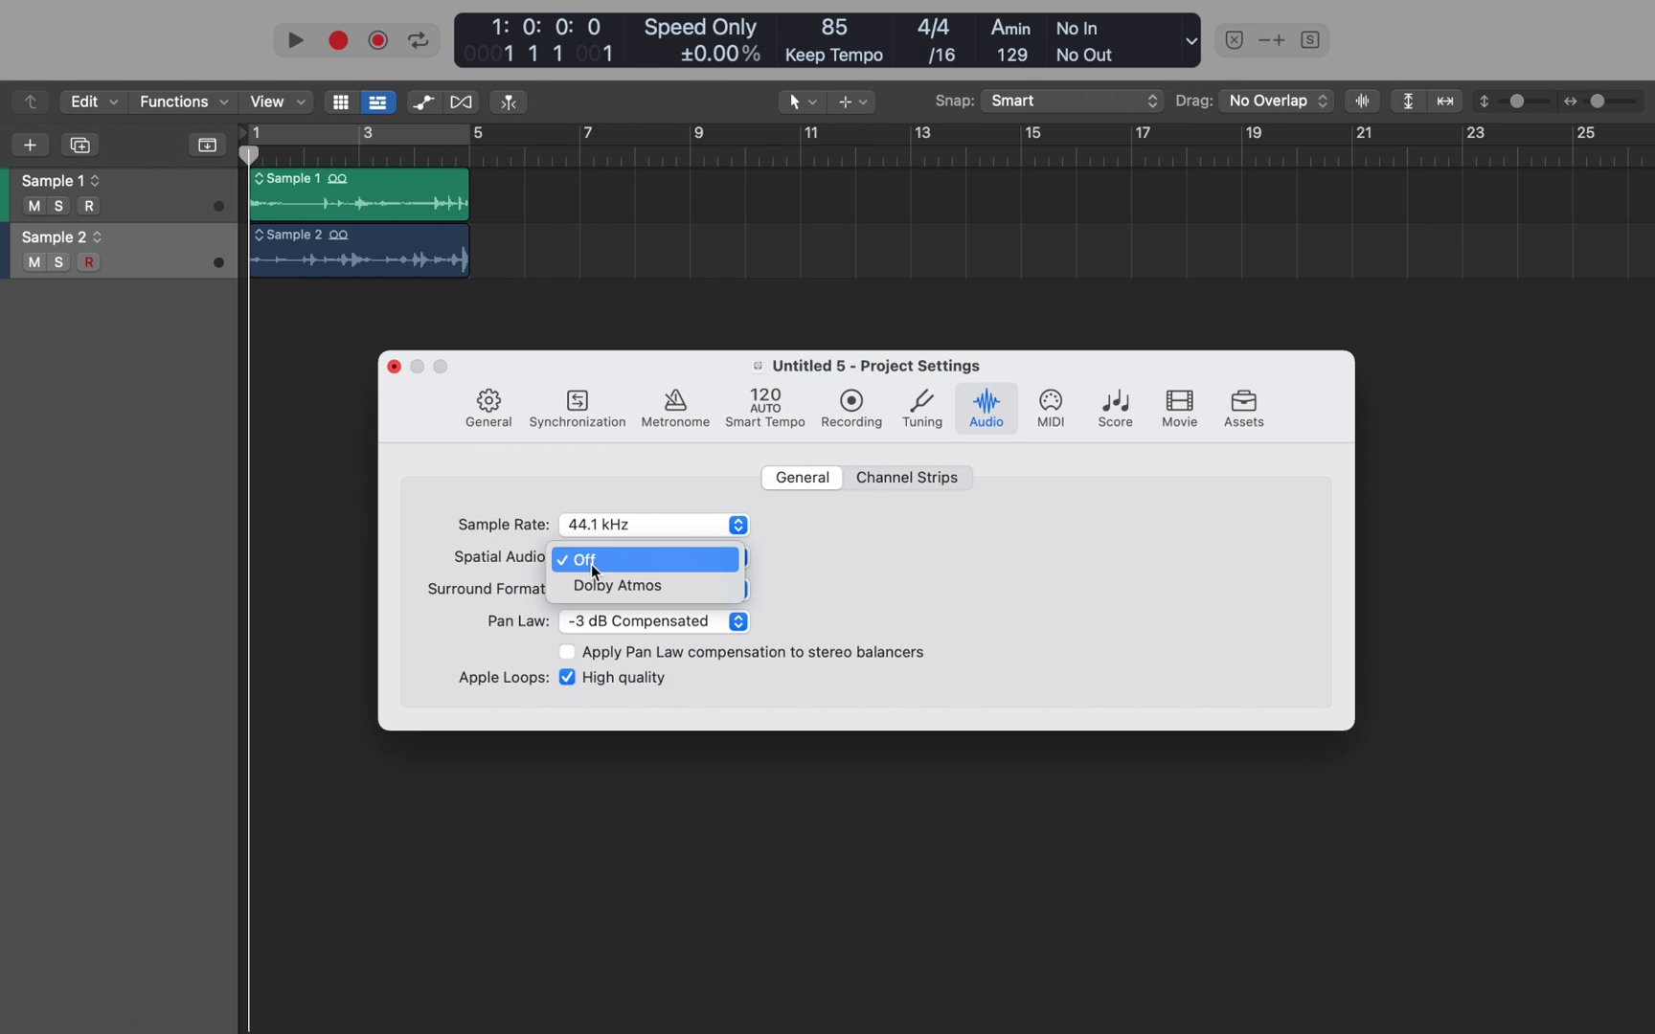
left_click(595, 586)
left_click(394, 367)
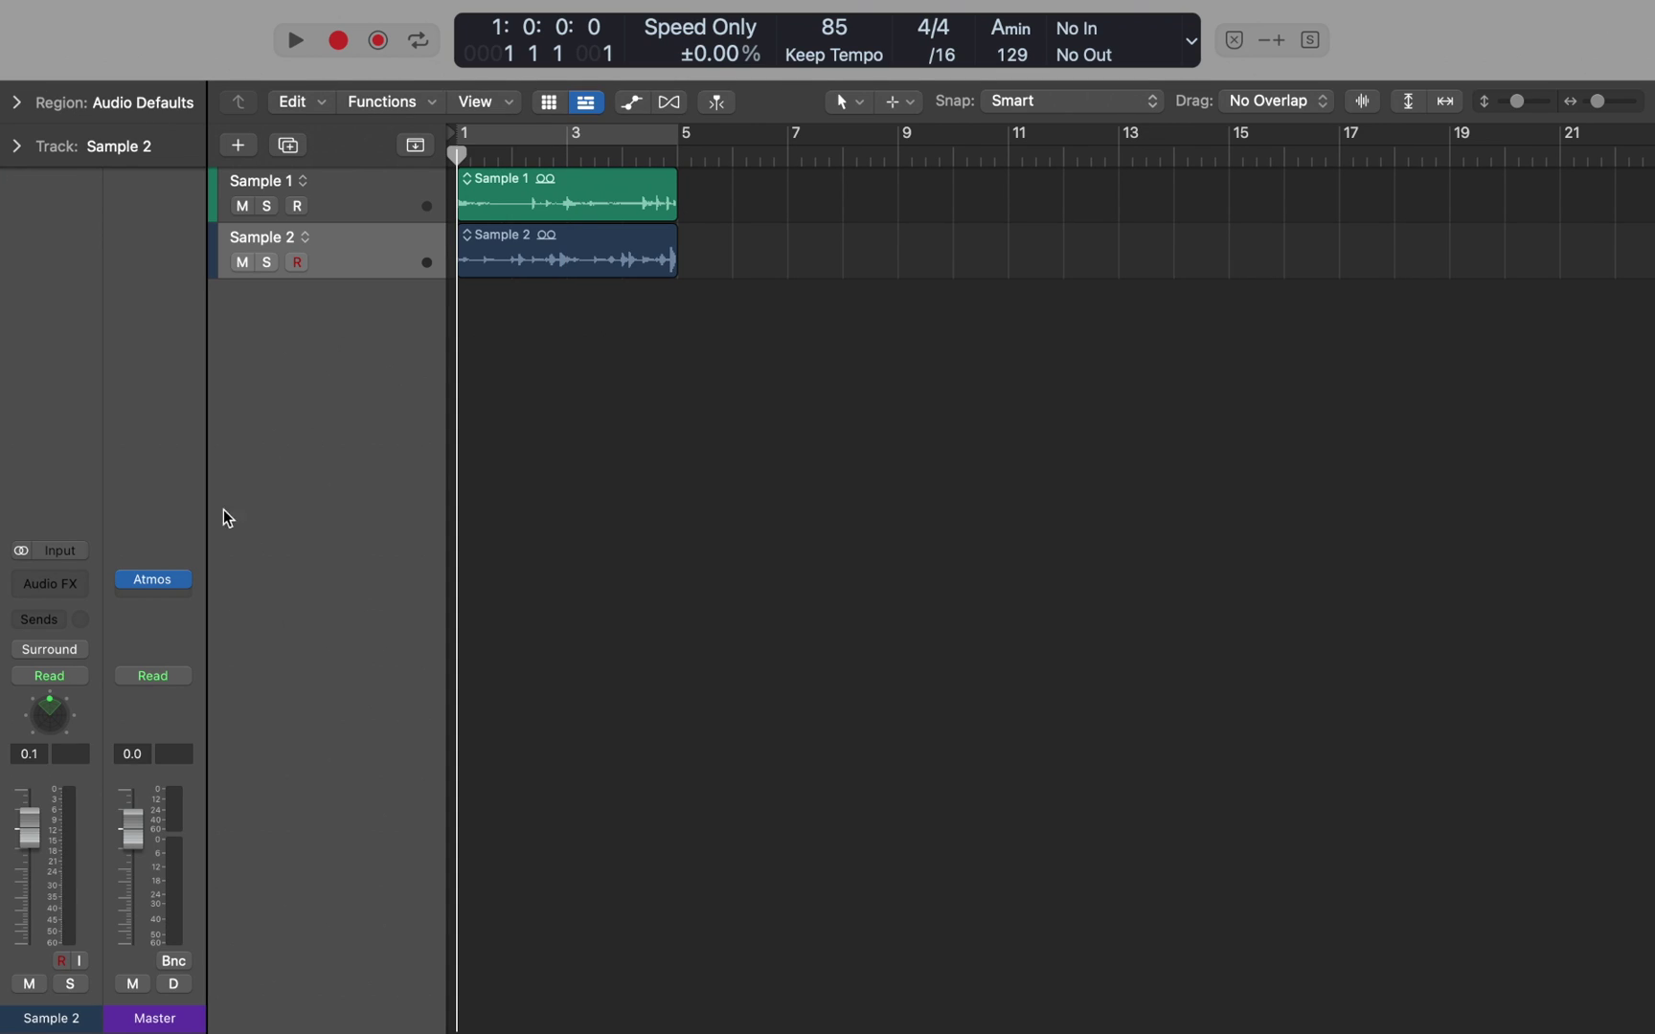
- Open the Master's Dolby Atmos plug-in, then select Sample 1 and open its Surround Panner
left_click(158, 580)
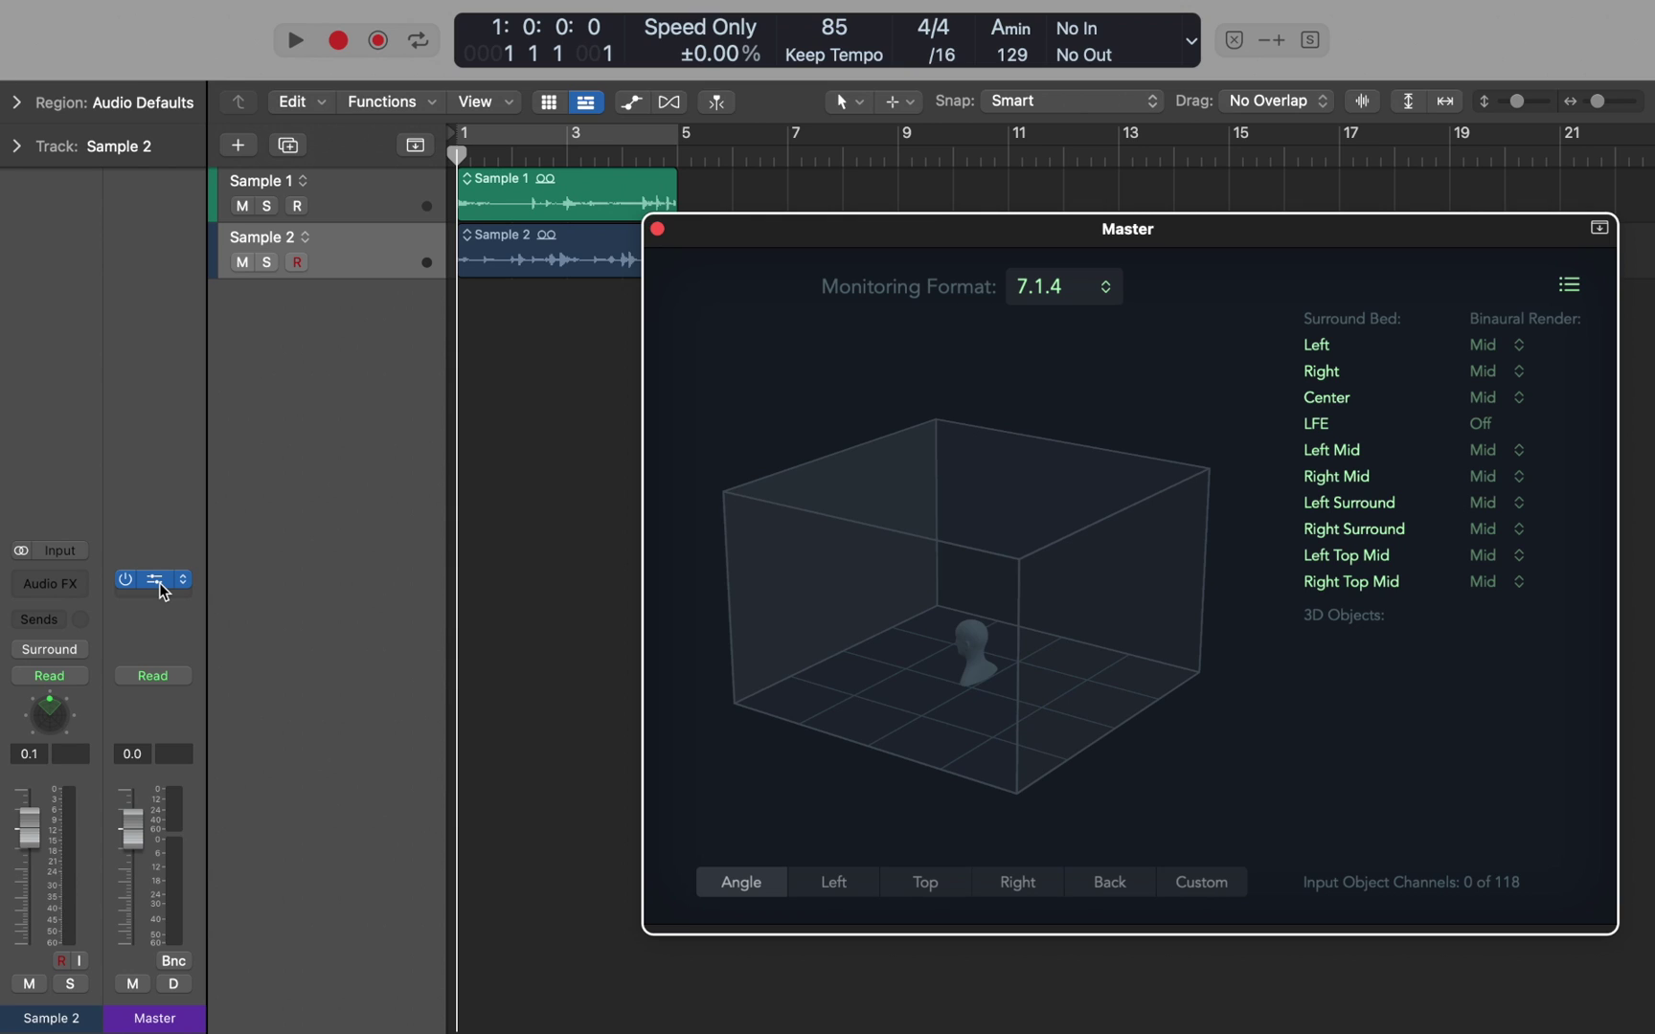
key("Up")
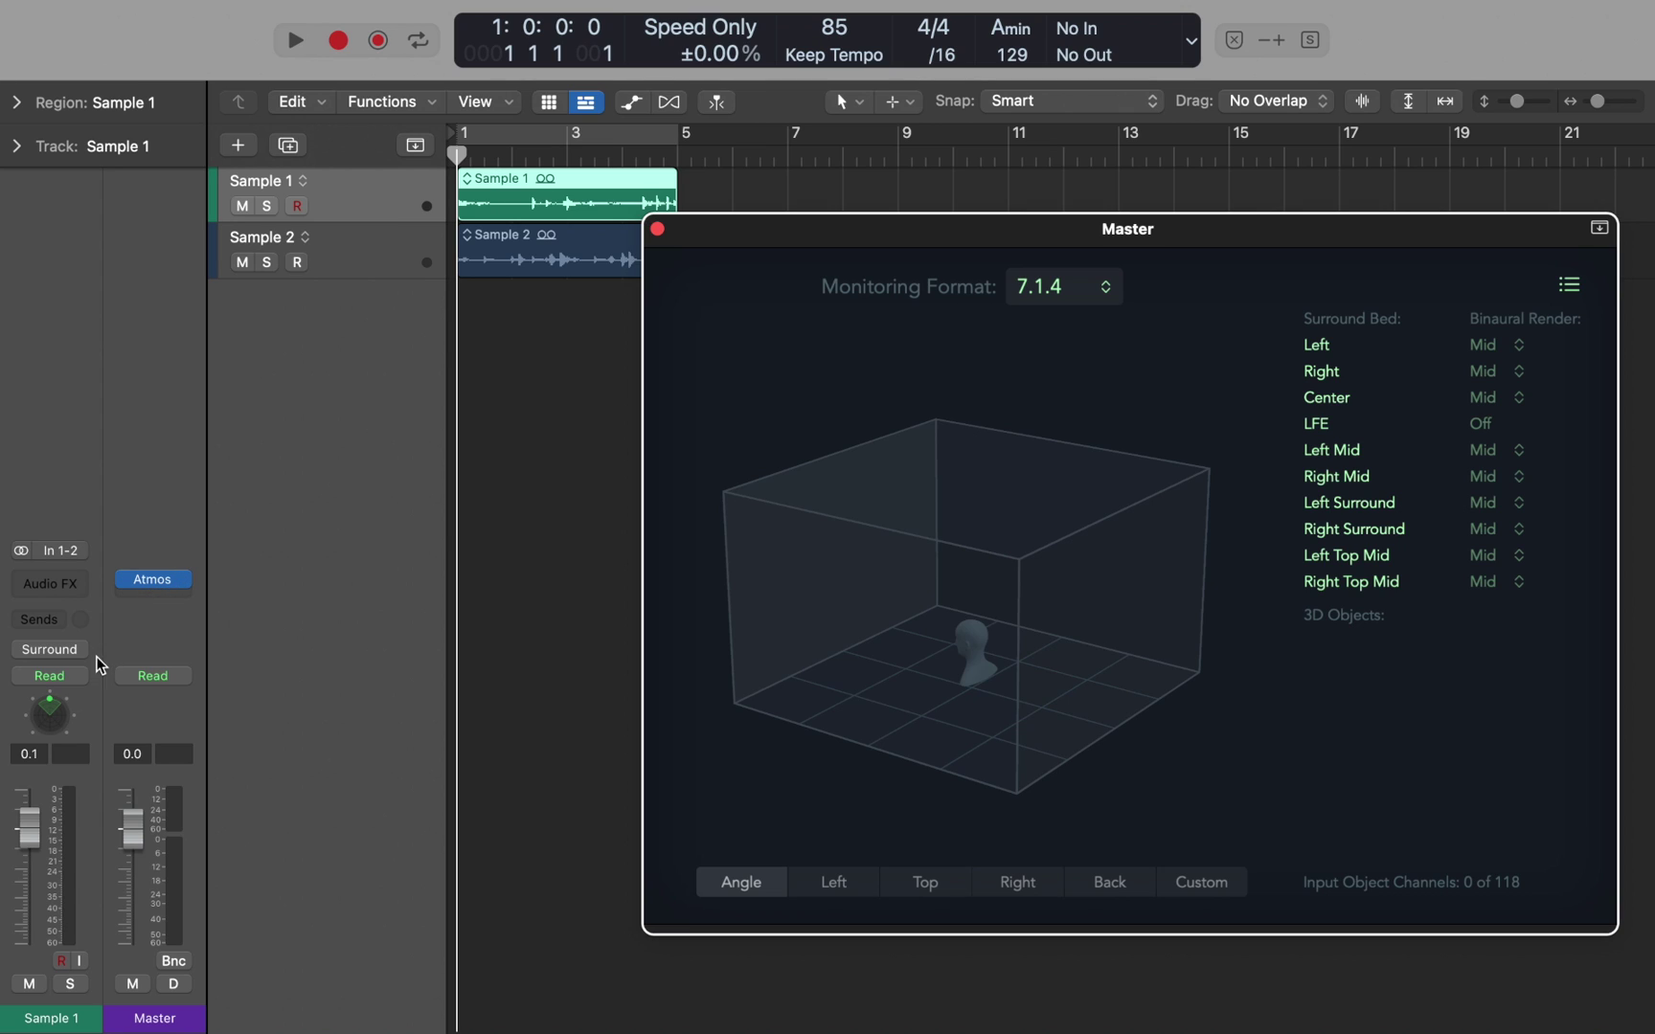
double_click(50, 715)
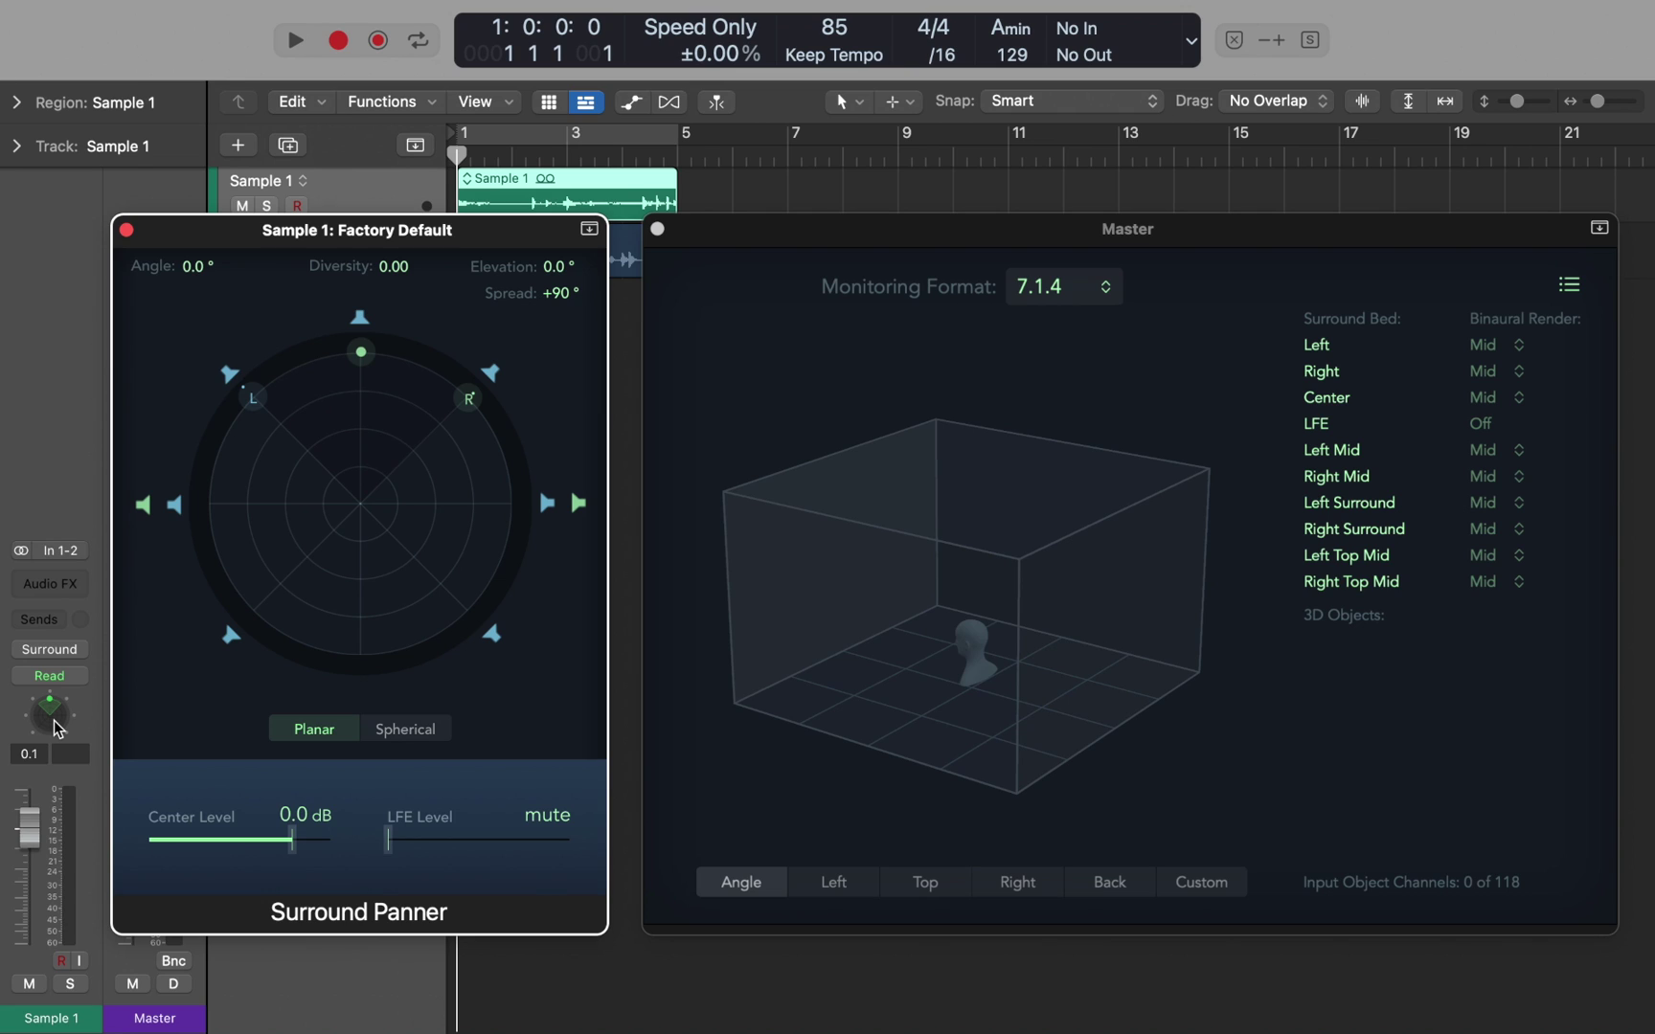
- Switch Sample 1 to the 3D Object Panner and set Master monitoring format to Binaural
right_click(54, 727)
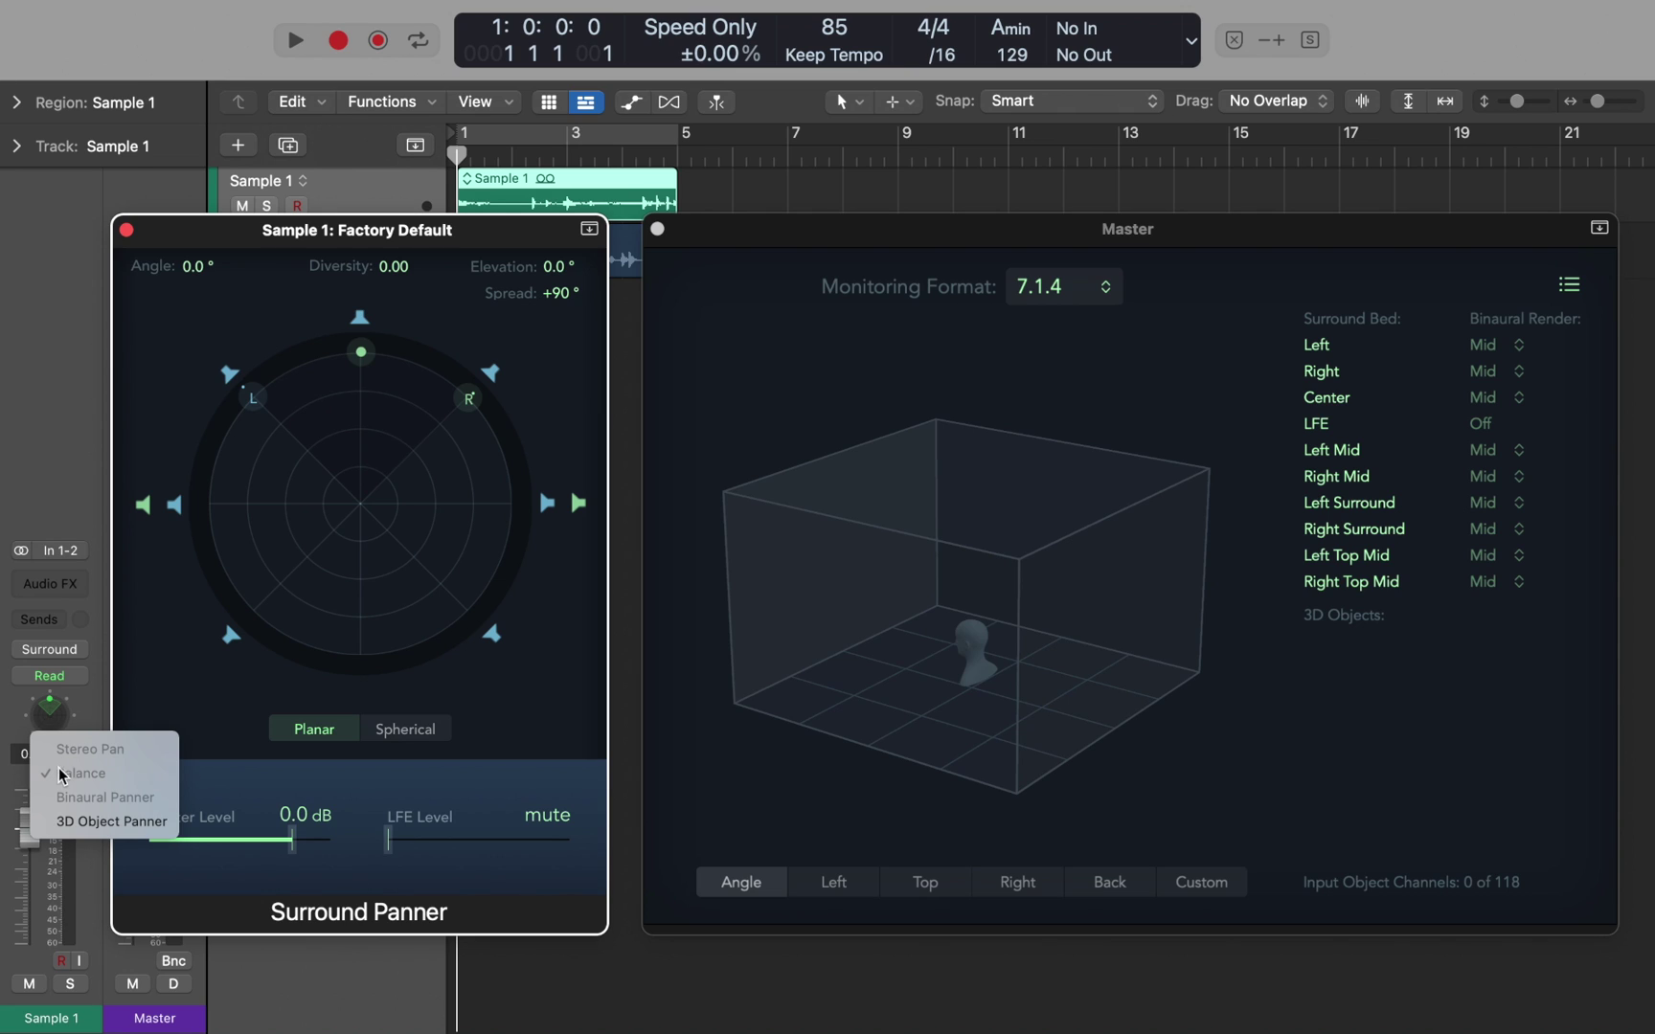
left_click(65, 821)
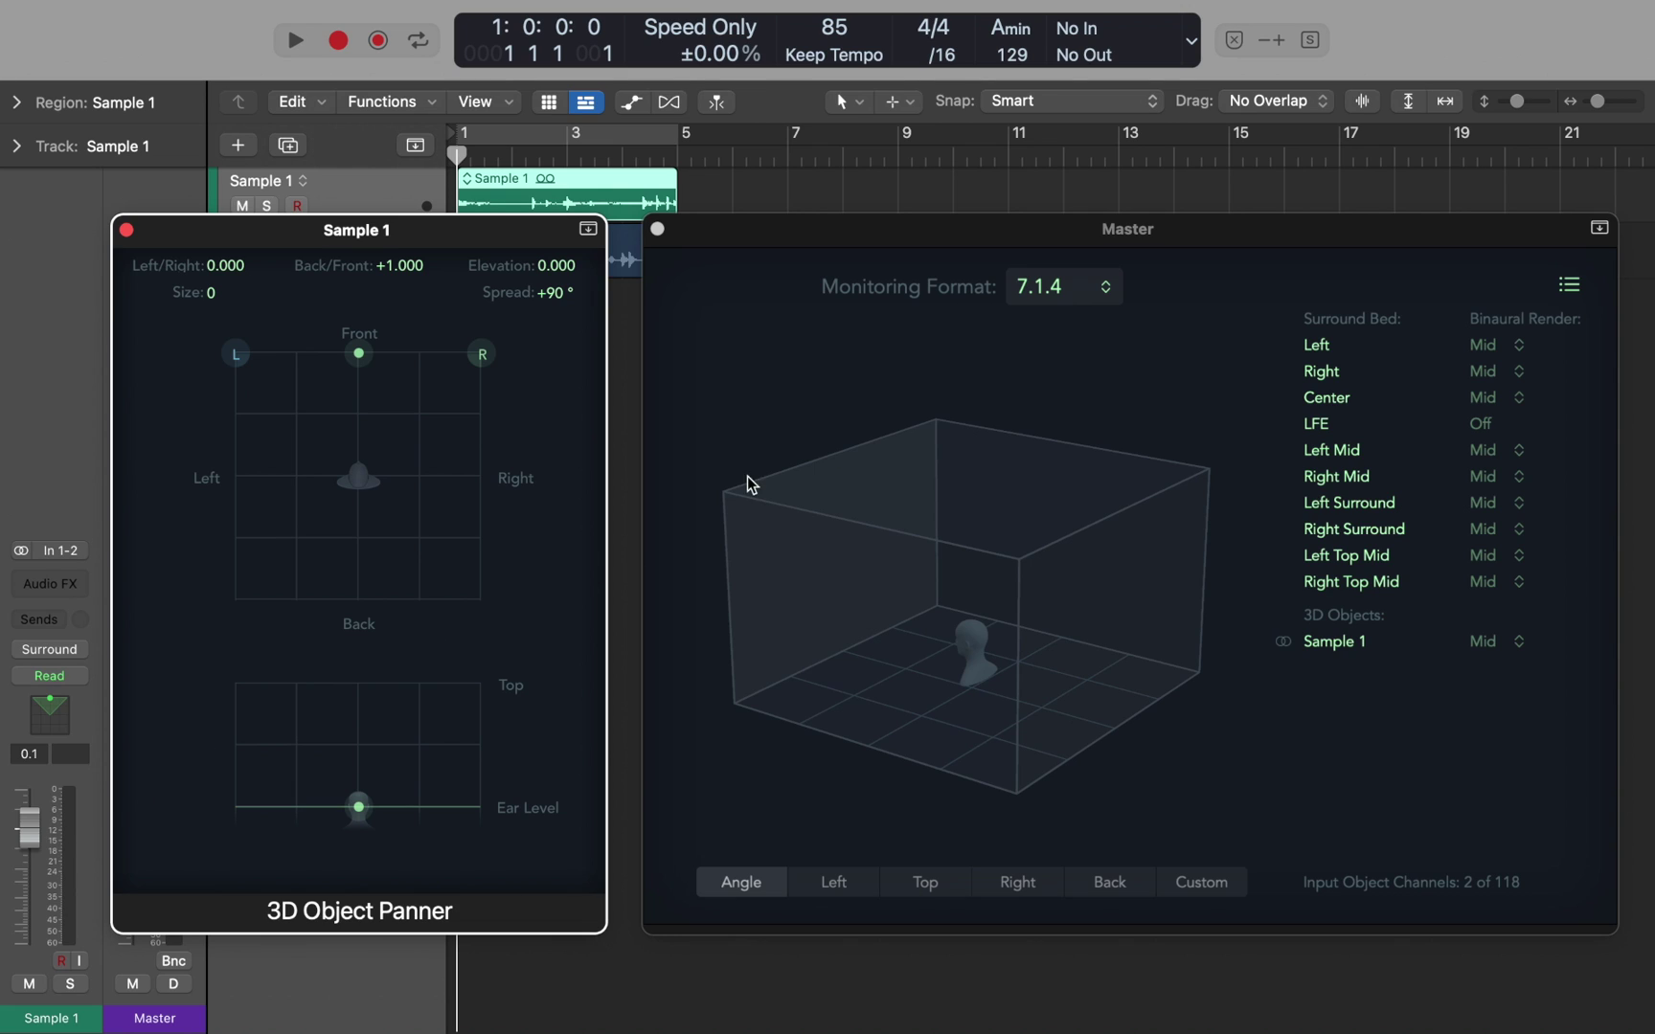
left_click(1070, 303)
left_click(1070, 295)
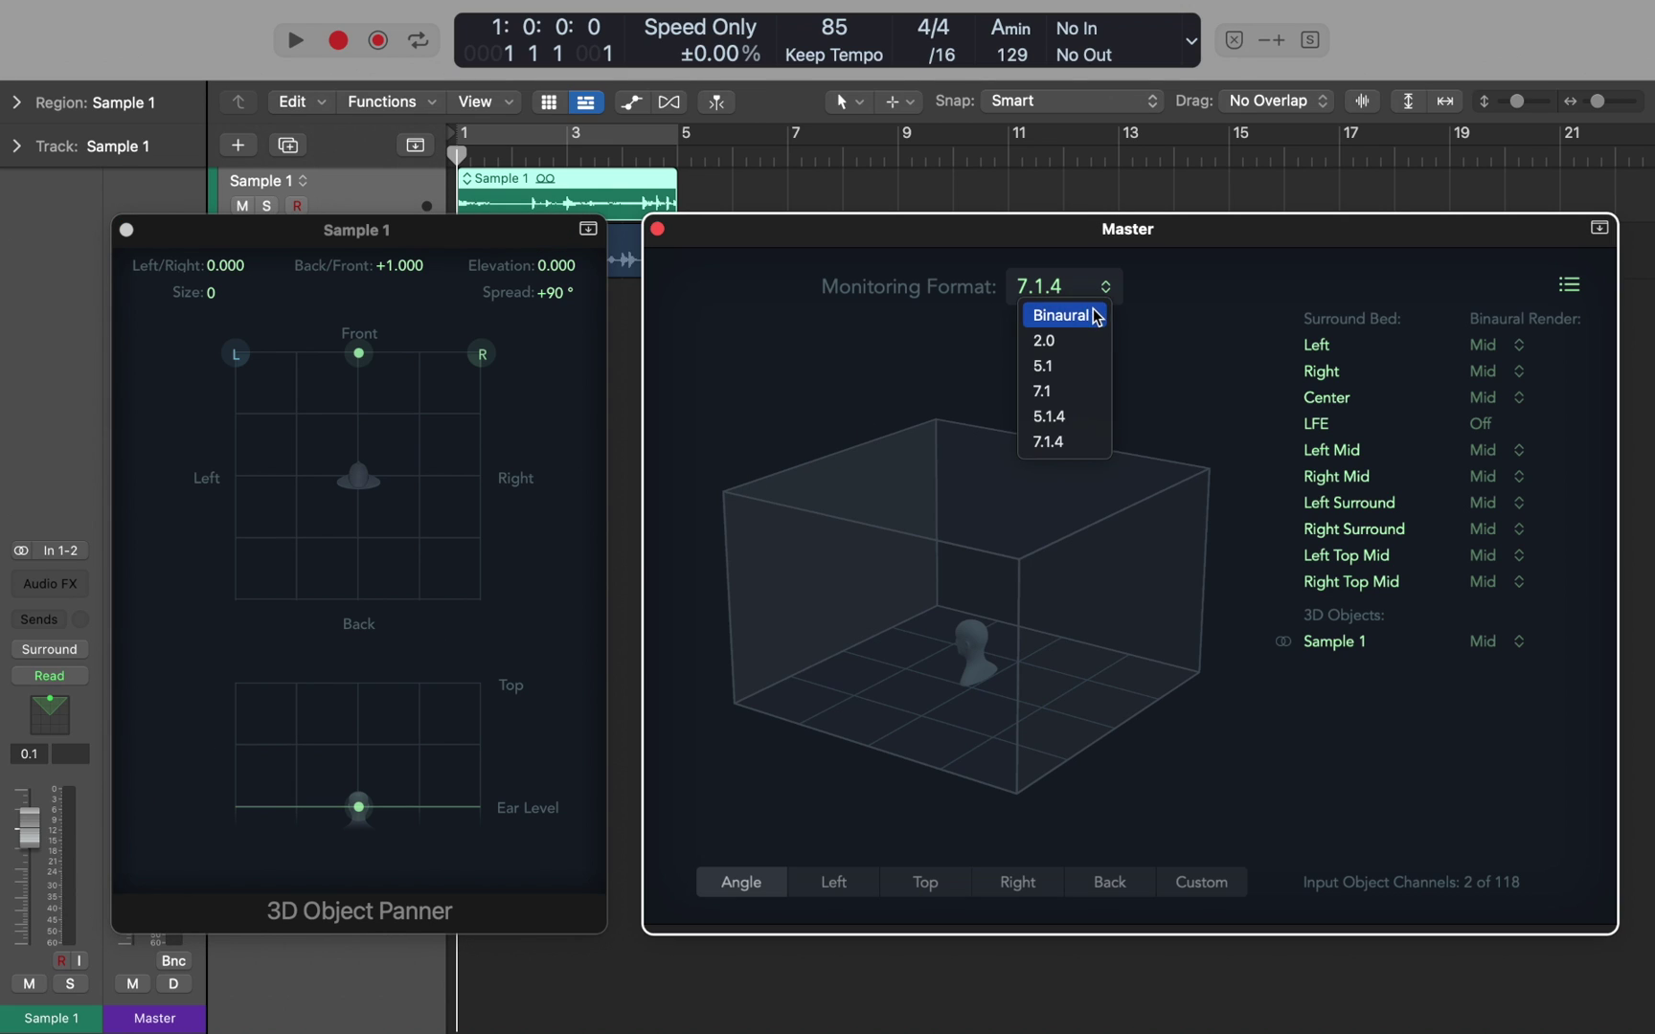
left_click(1094, 317)
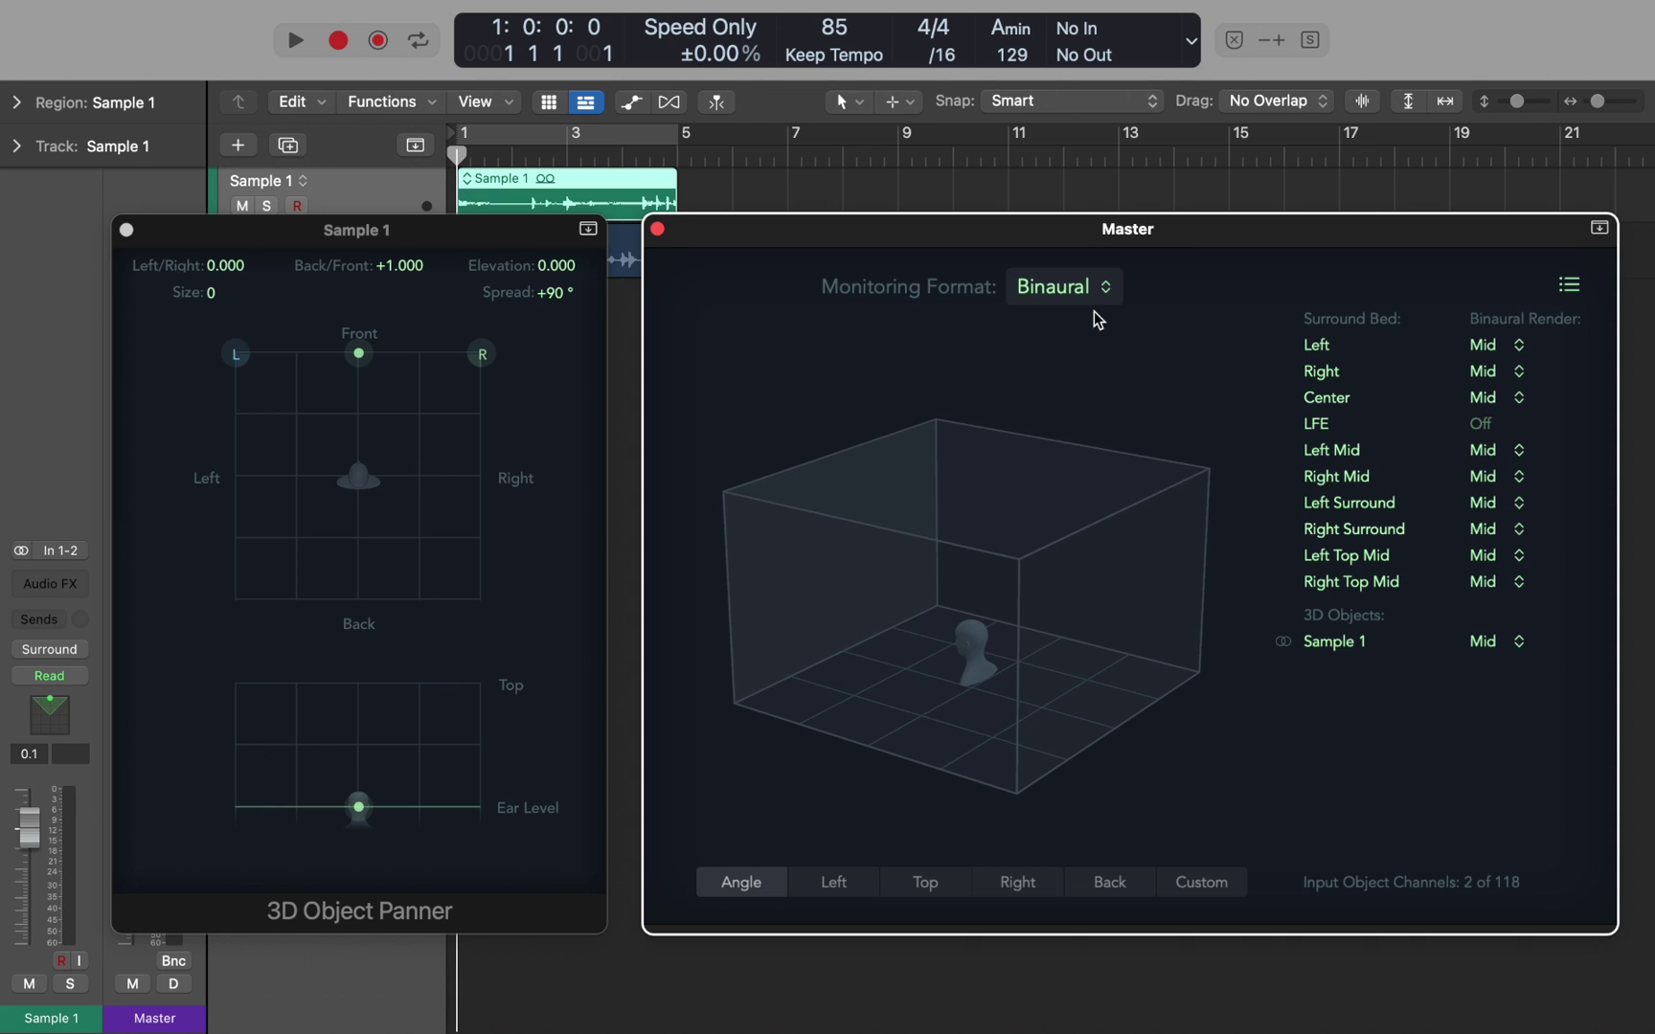
- Set Sample 1's binaural render to Far and turn on Cycle for bars 1–5
left_click(1518, 642)
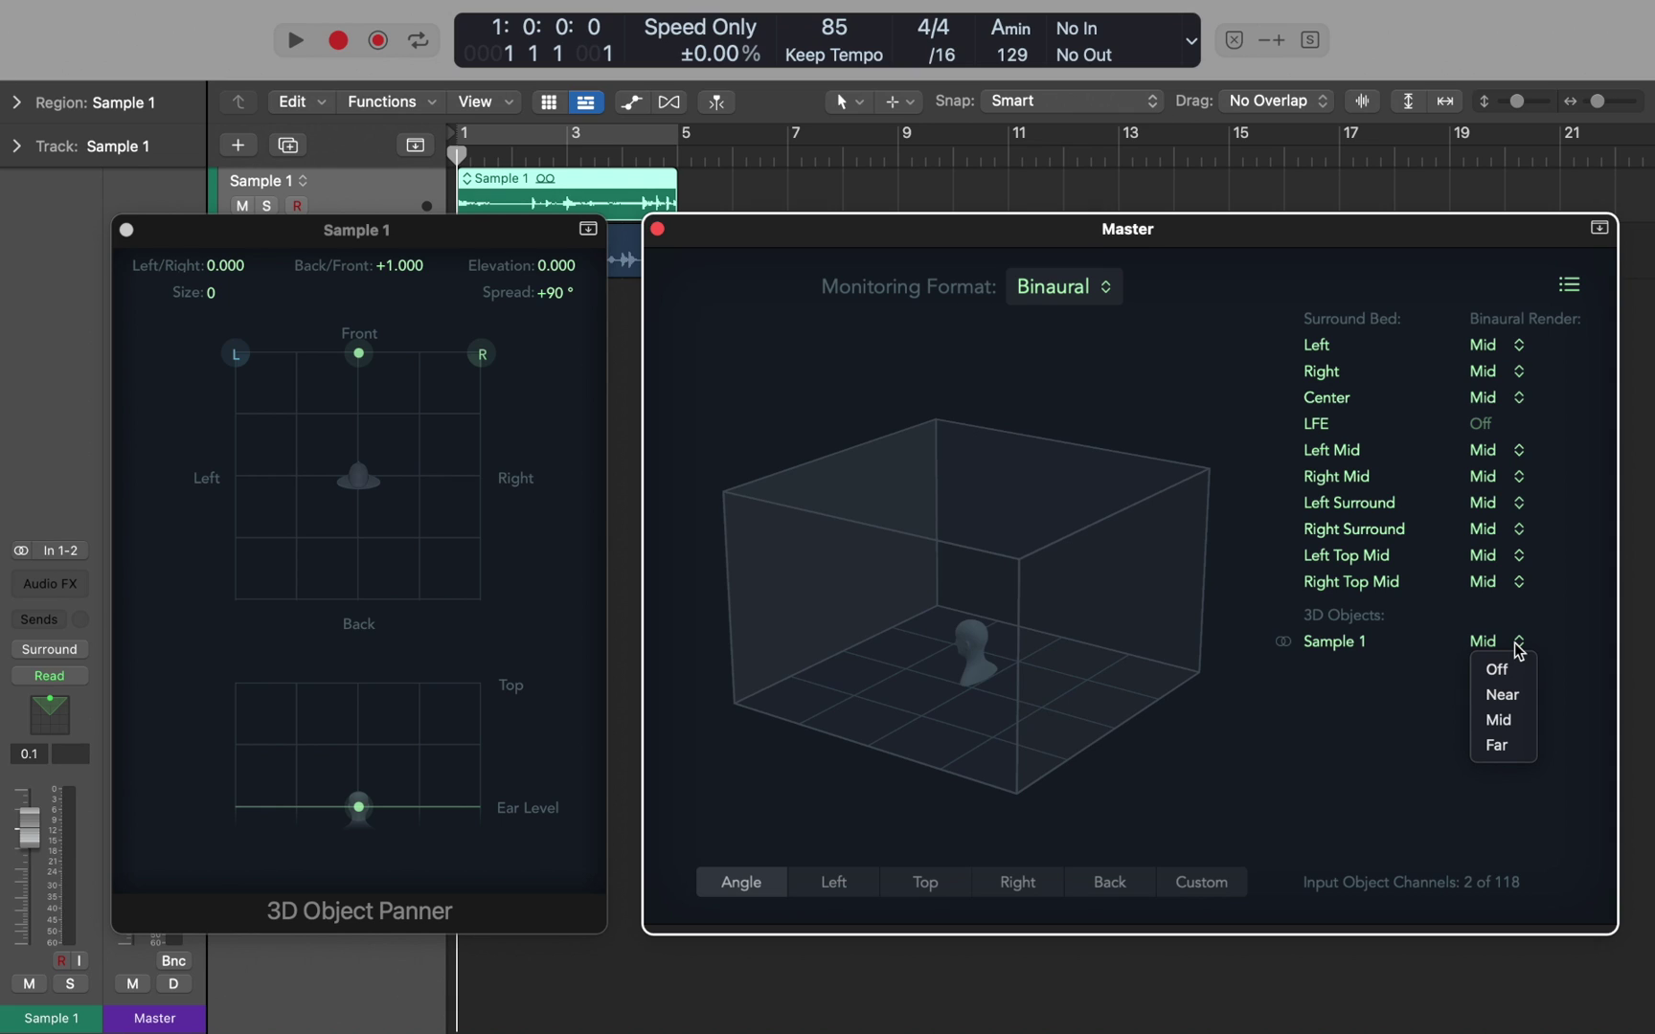
left_click(1497, 745)
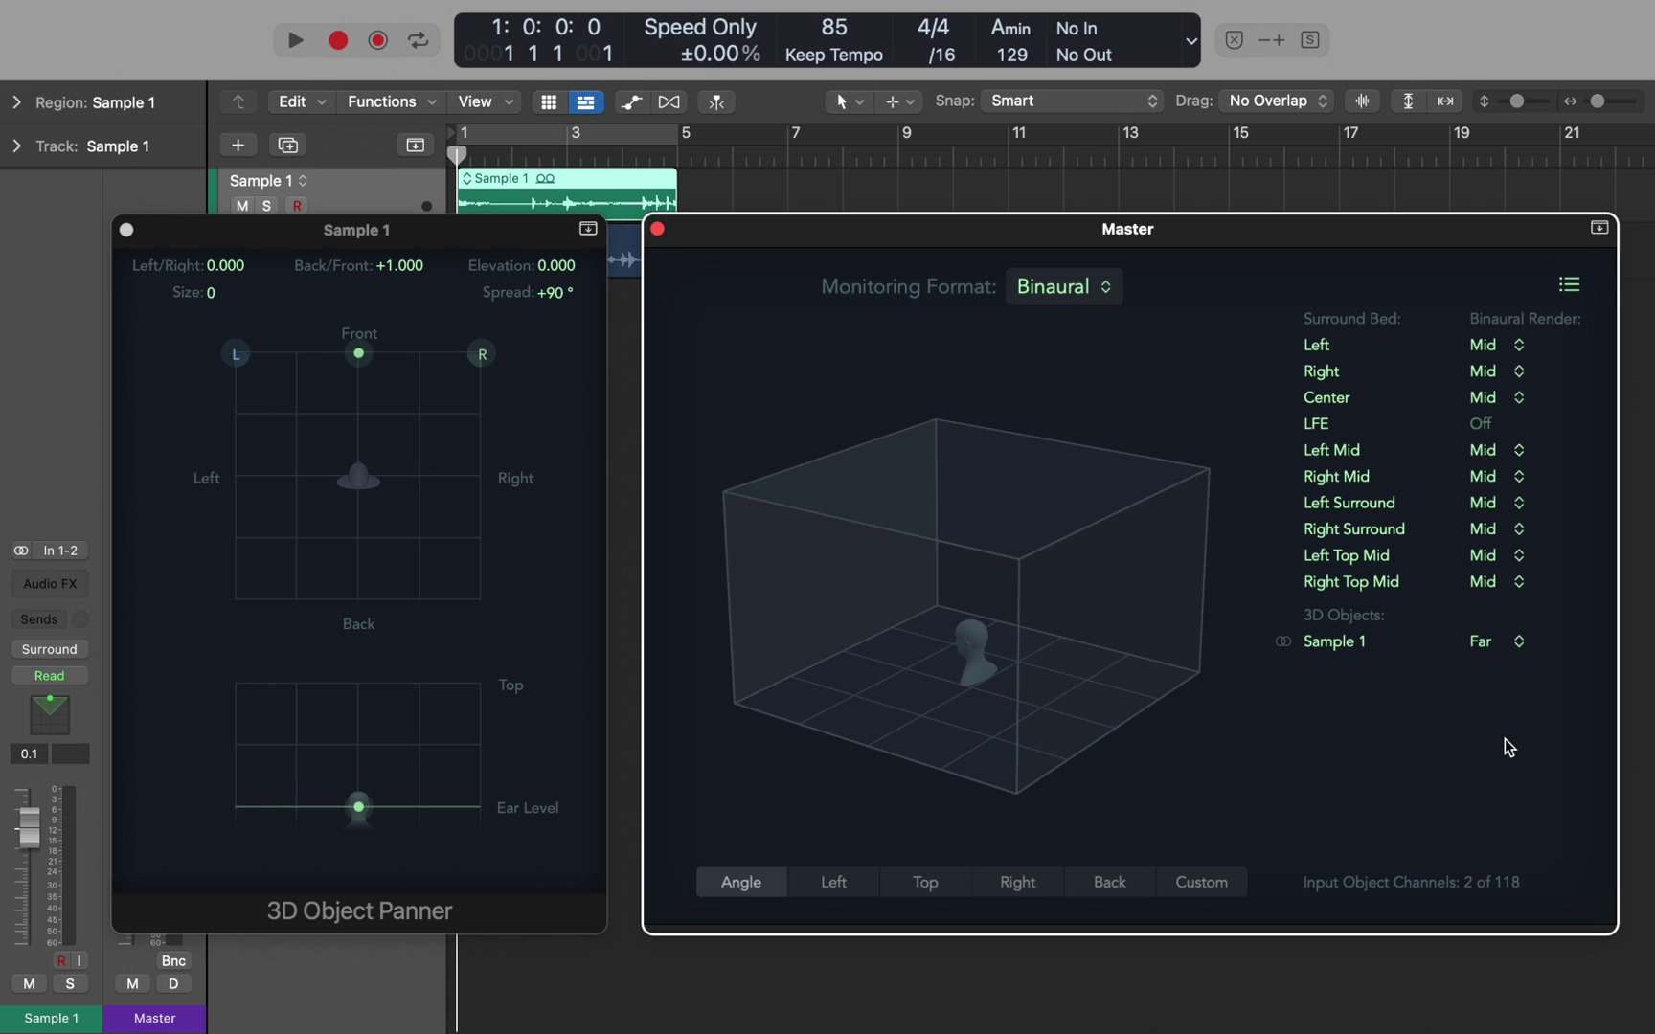
key("c")
key("ctrl+s")
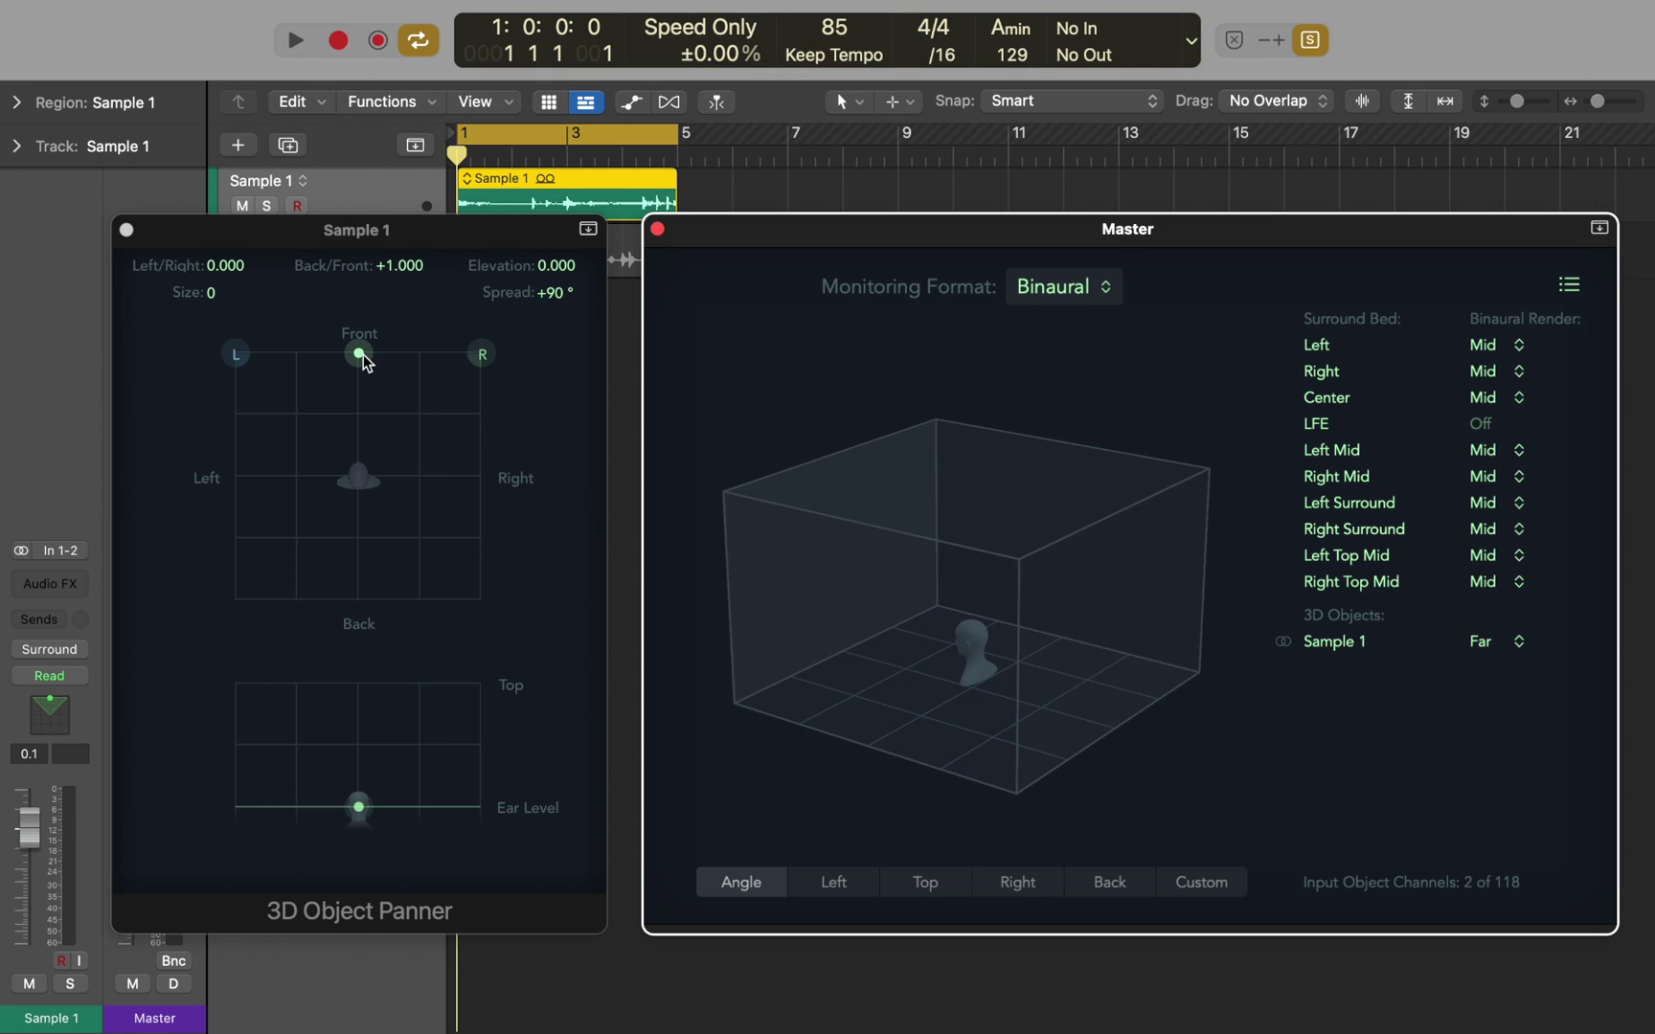
- Drag Sample 1's object around during playback, then set Back/Front to +1 and Left/Right to 0
key("space")
mouse_move(363, 358)
left_mouse_down()
mouse_move(432, 387)
mouse_move(448, 436)
mouse_move(443, 522)
mouse_move(392, 569)
mouse_move(331, 567)
mouse_move(262, 514)
mouse_move(251, 482)
mouse_move(267, 393)
mouse_move(352, 360)
left_mouse_up()
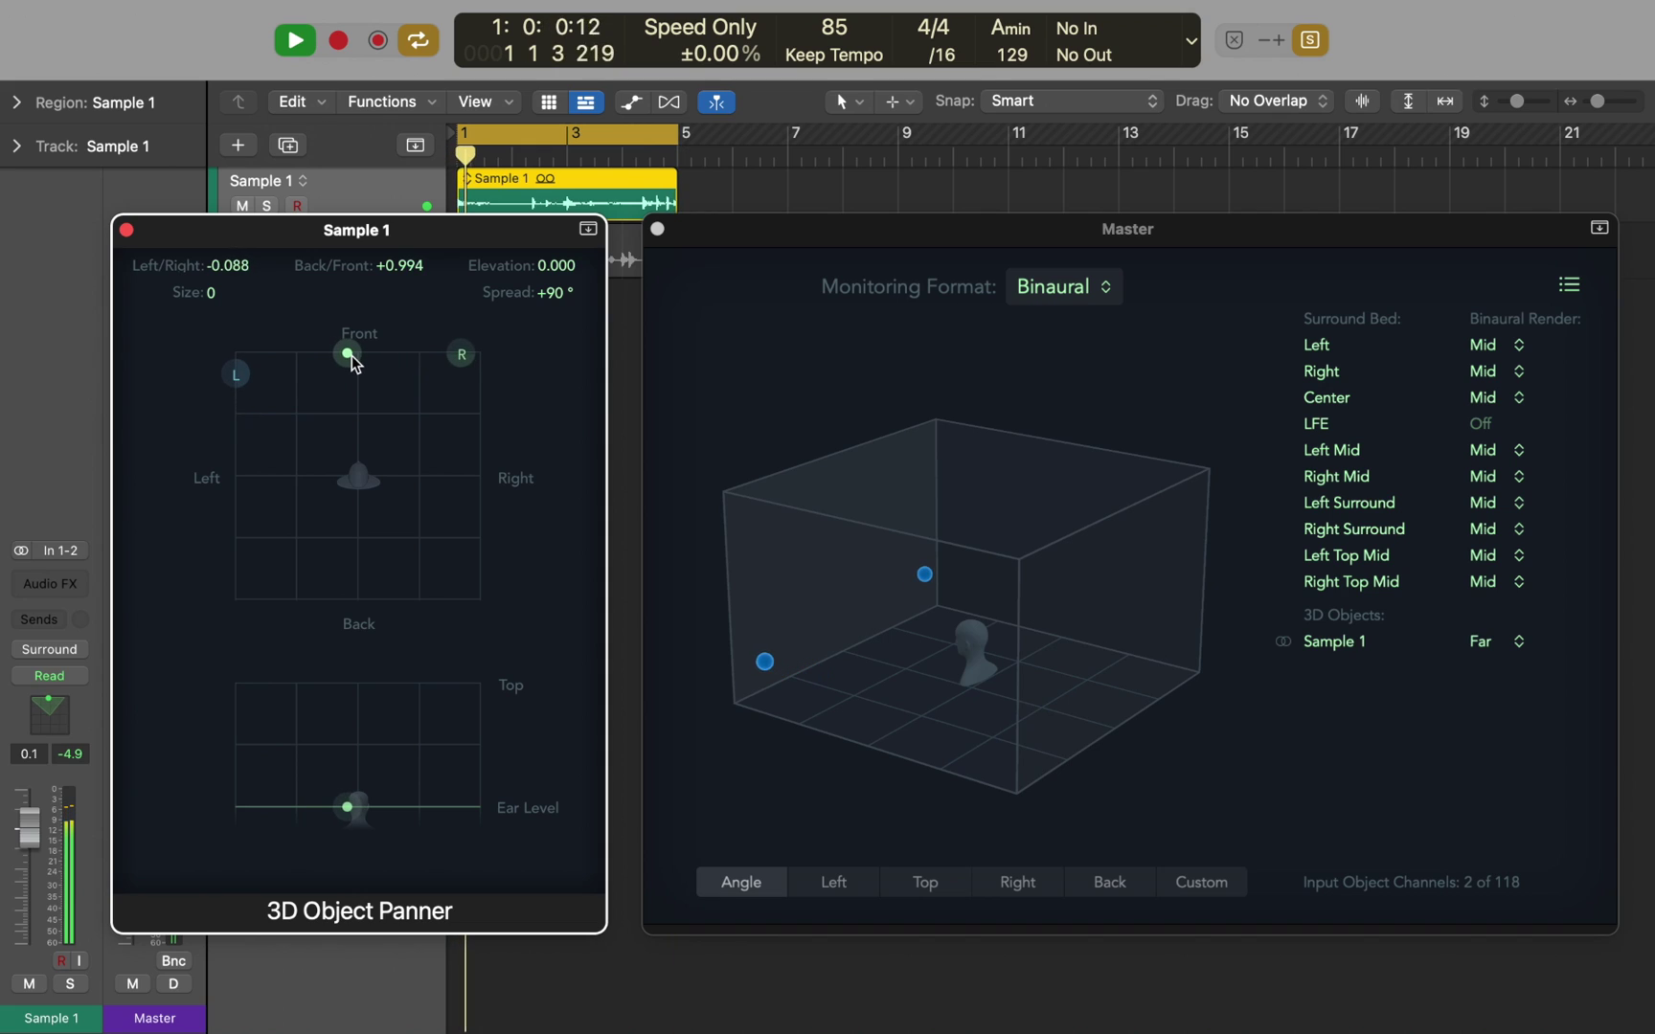
double_click(408, 264)
type("1")
key("Return")
double_click(235, 265)
type("0")
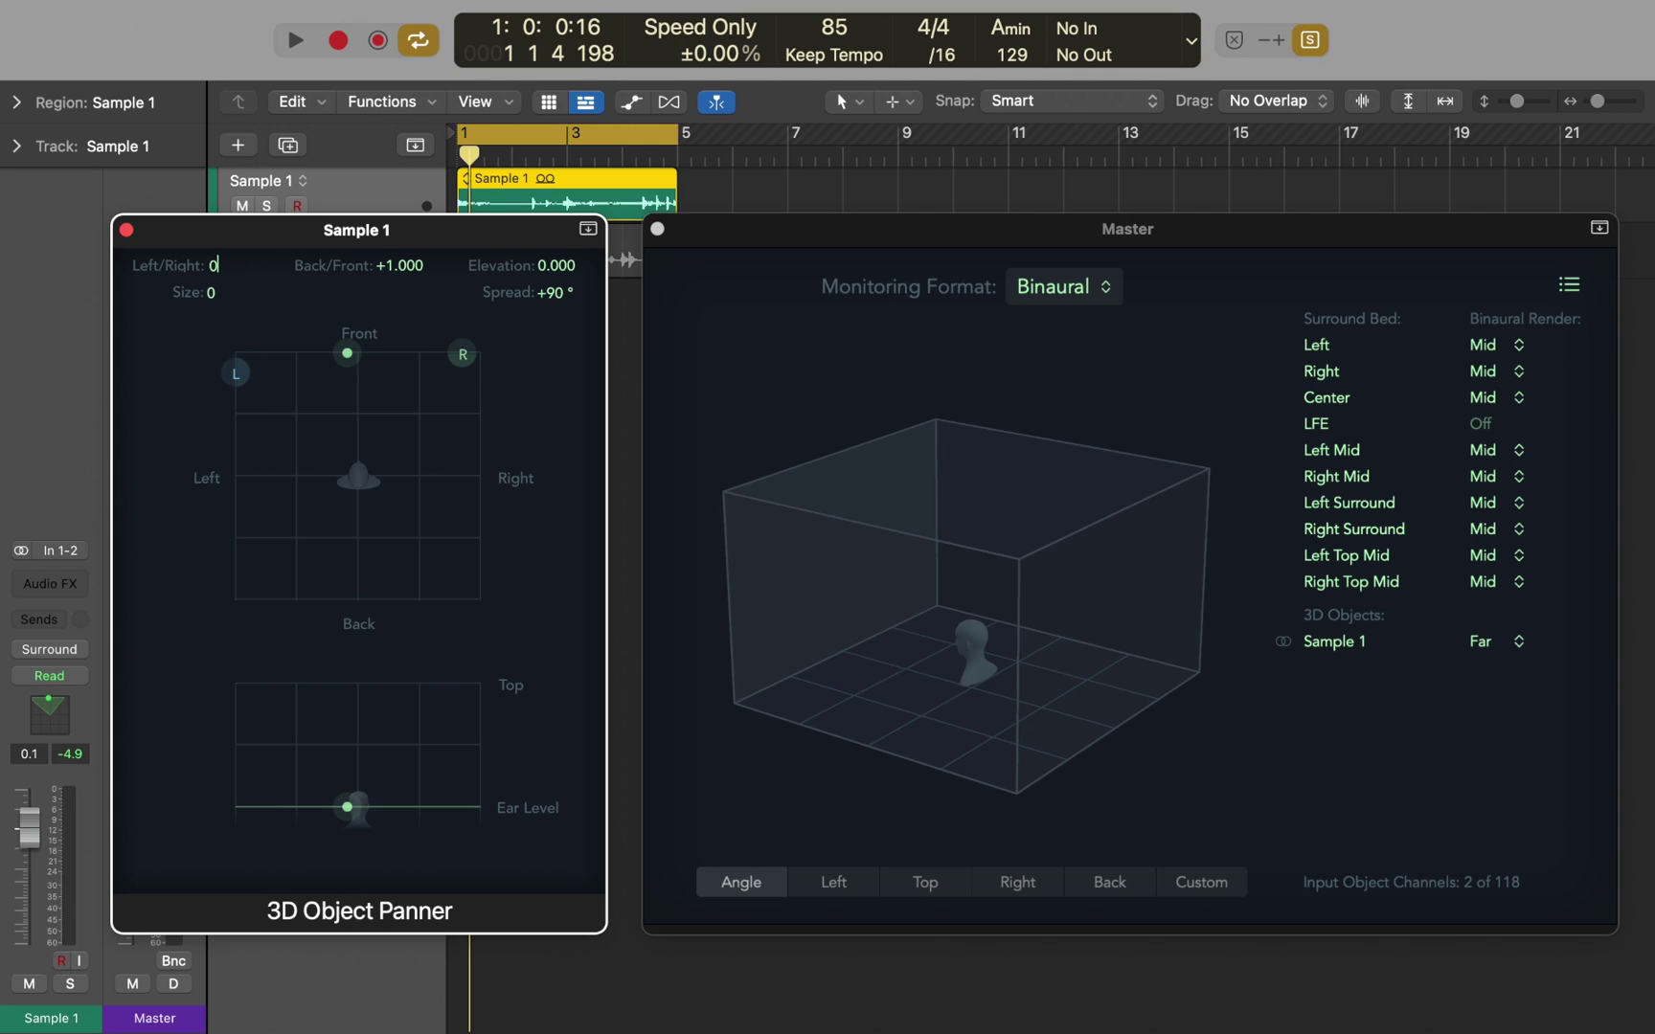
key("Return")
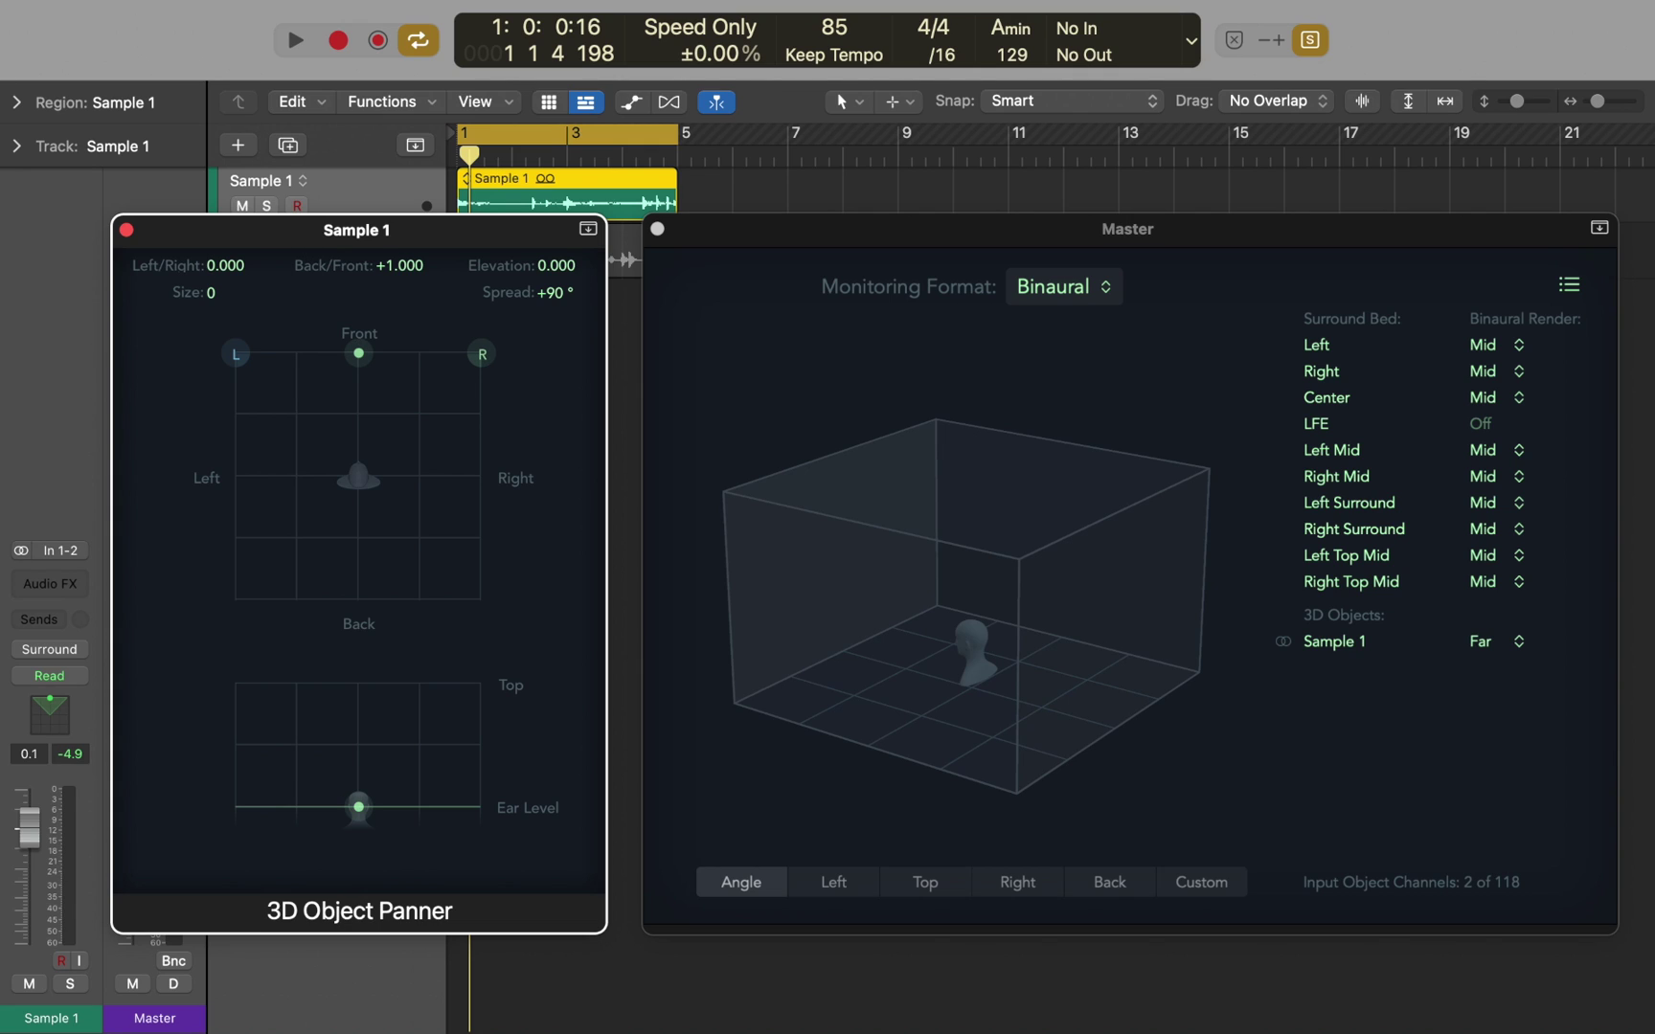
- Close the panner and Atmos windows and switch Sample 2 to the 3D Object Panner
left_click(125, 229)
left_click(657, 230)
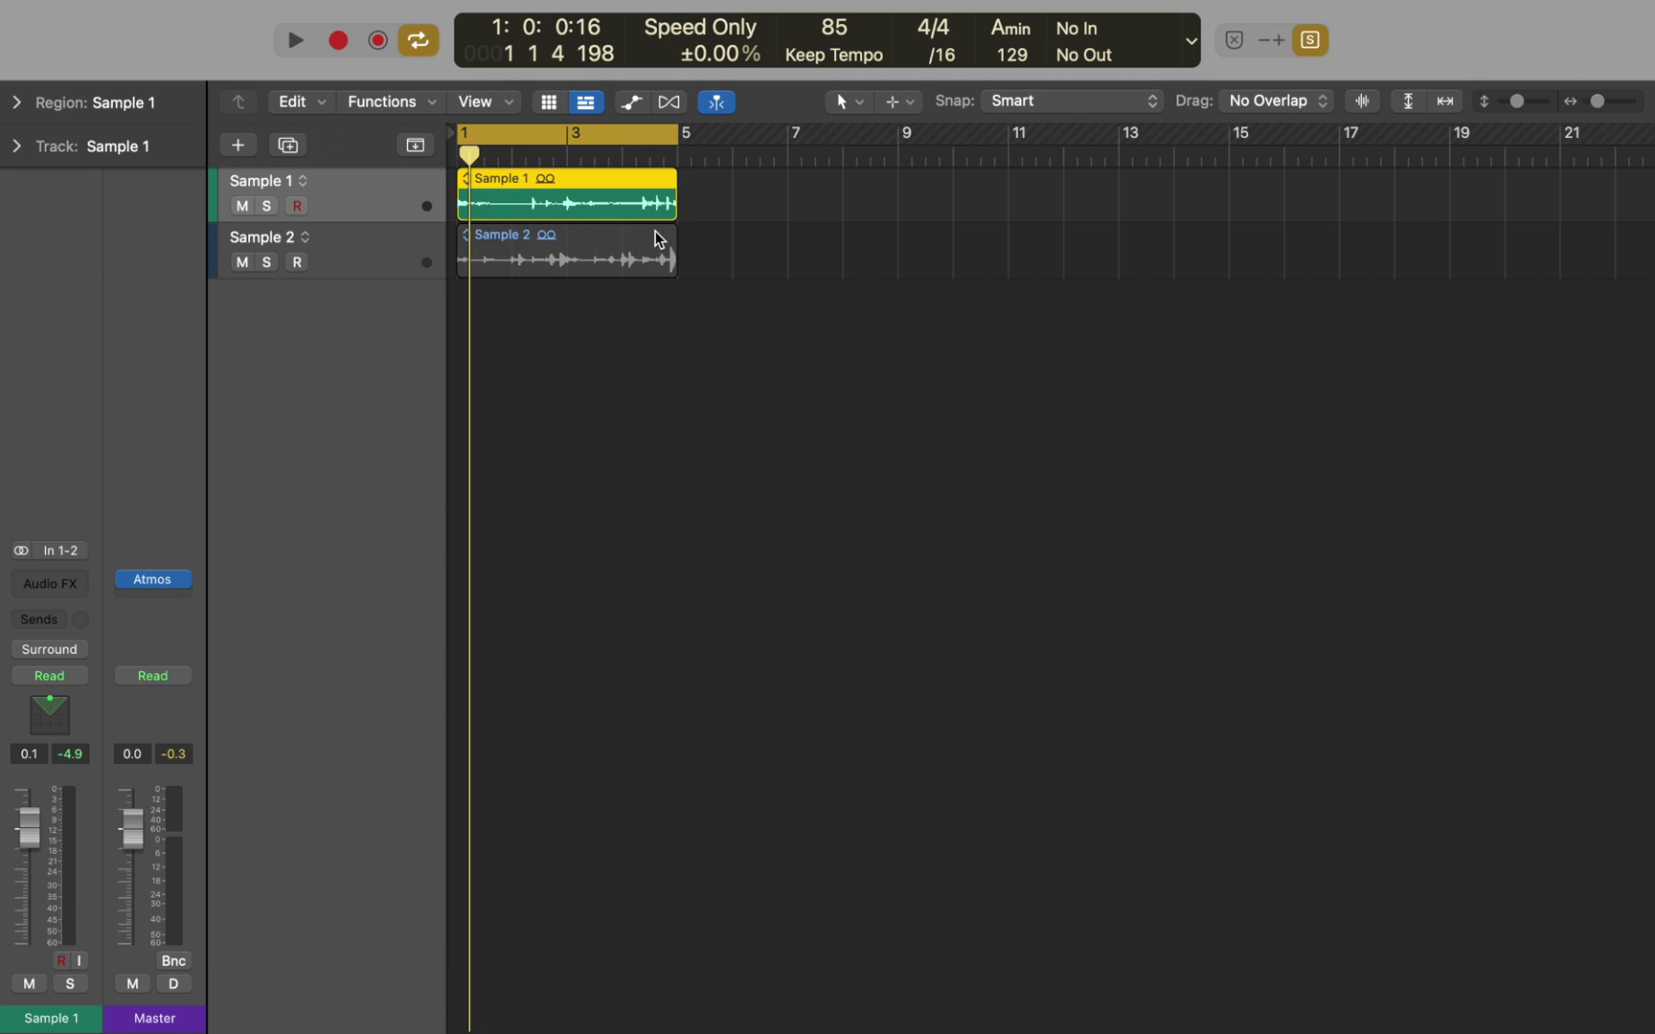
left_click(657, 238)
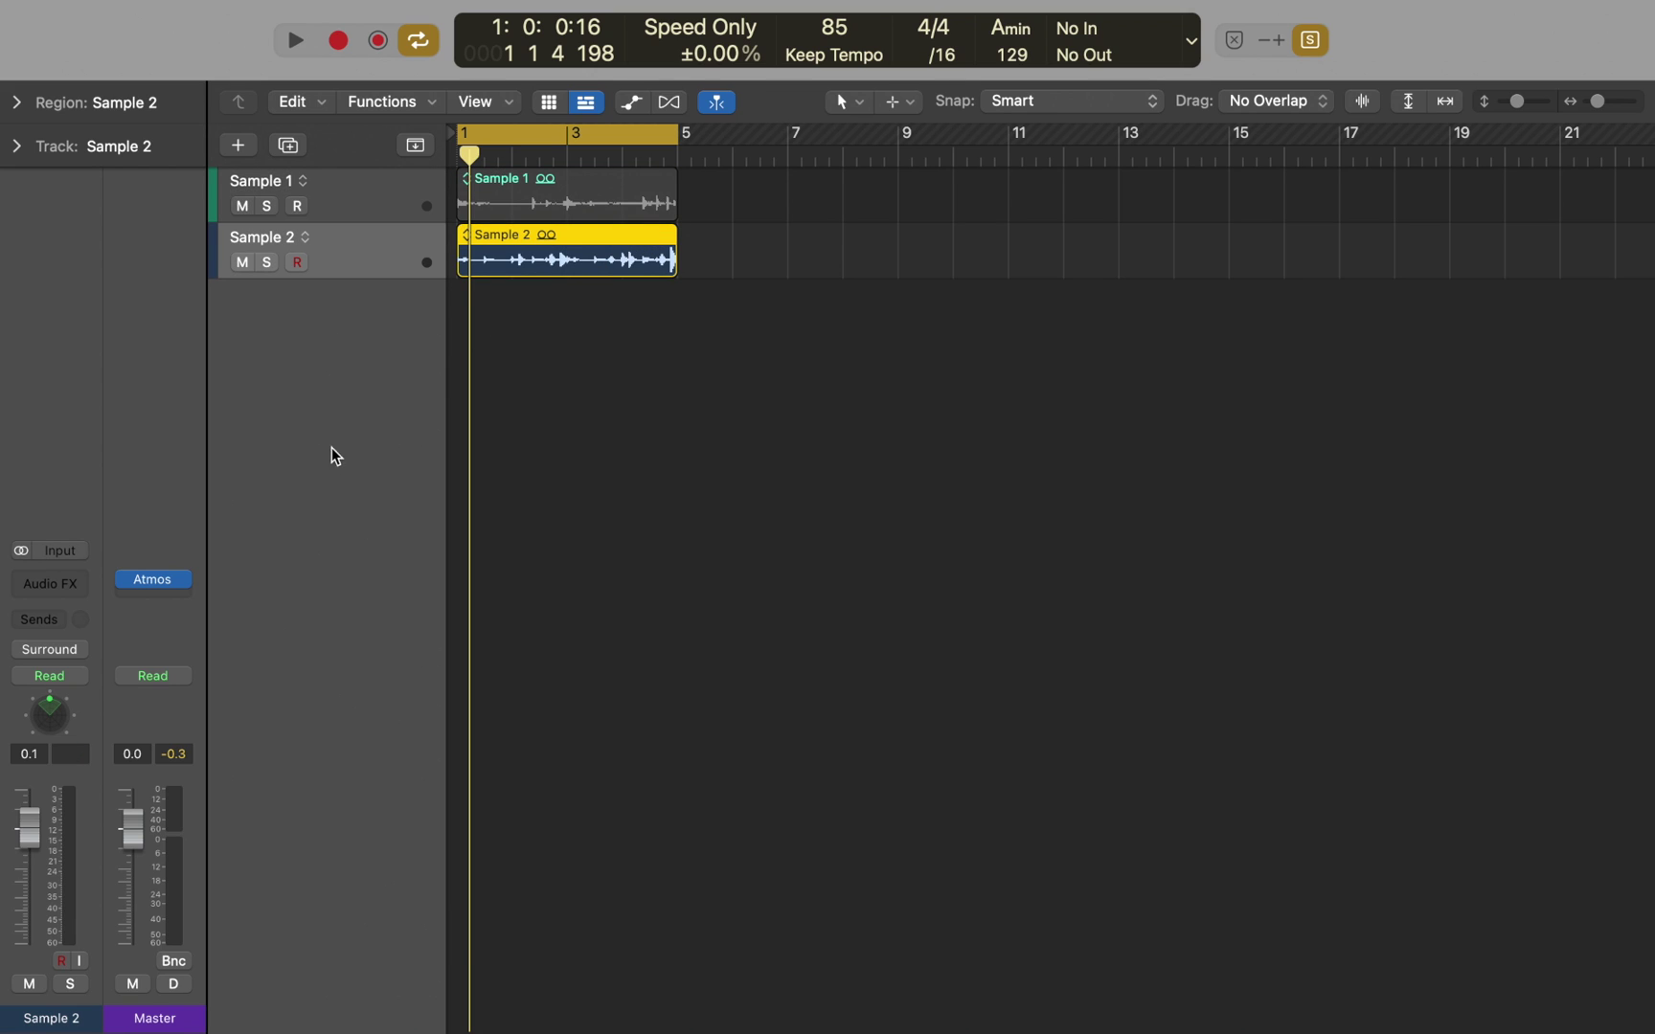
right_click(56, 723)
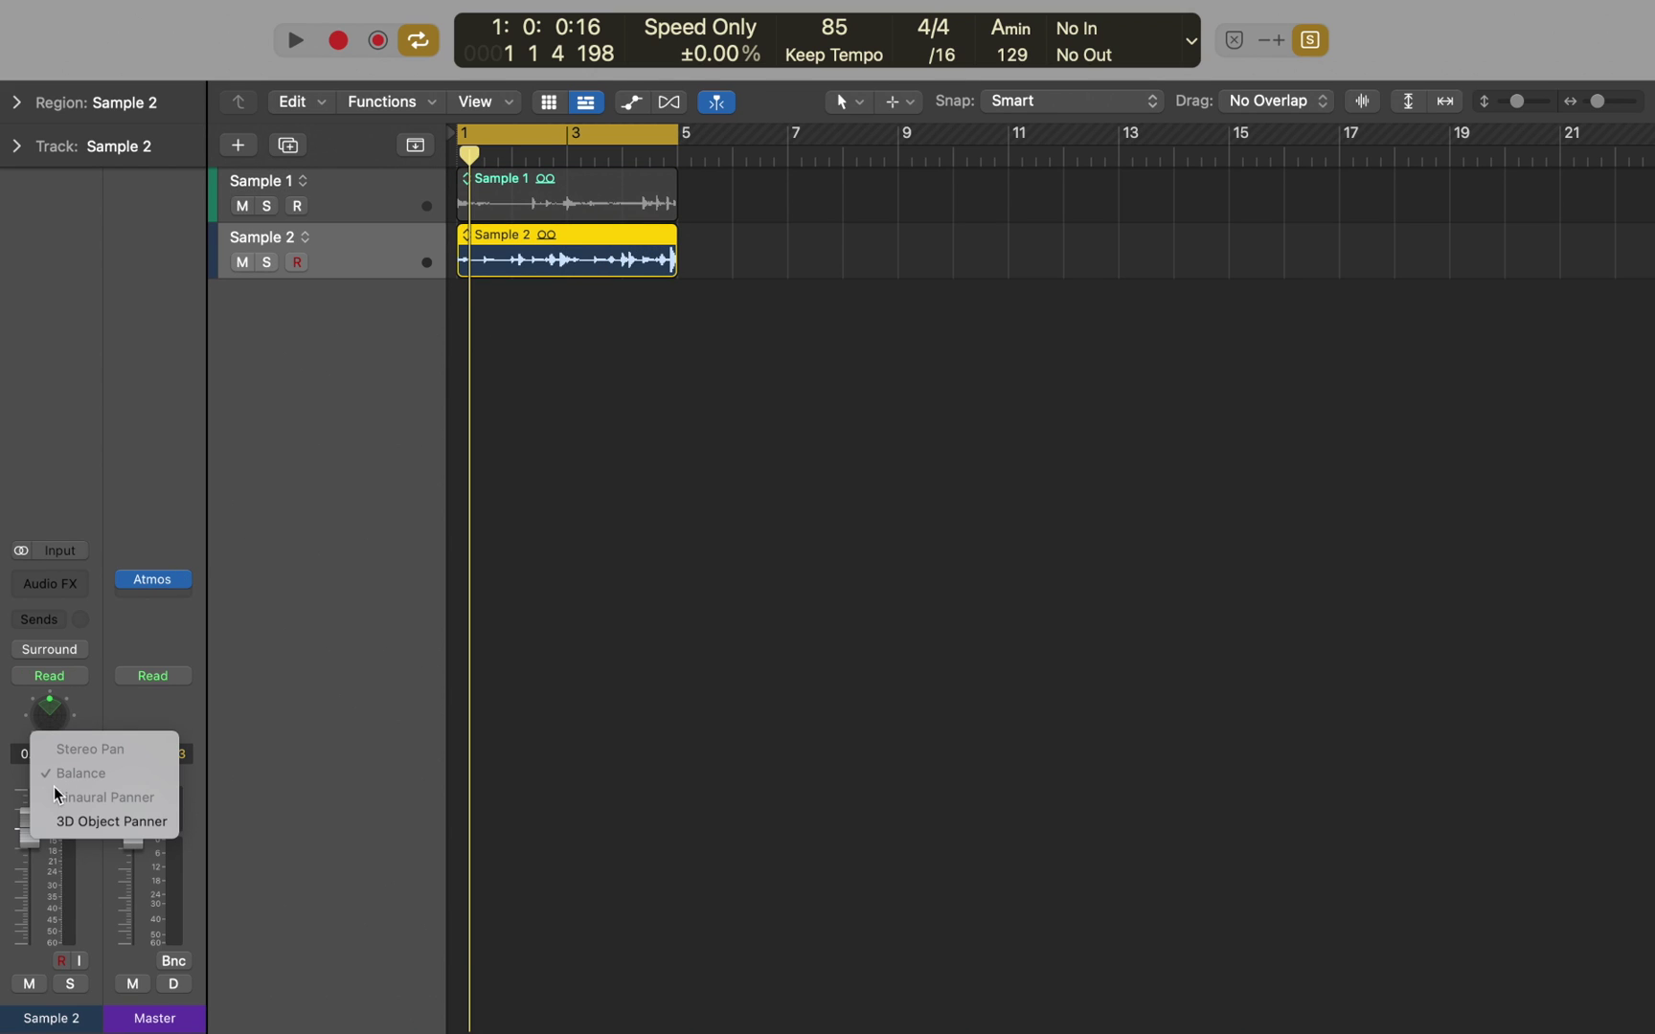
left_click(58, 822)
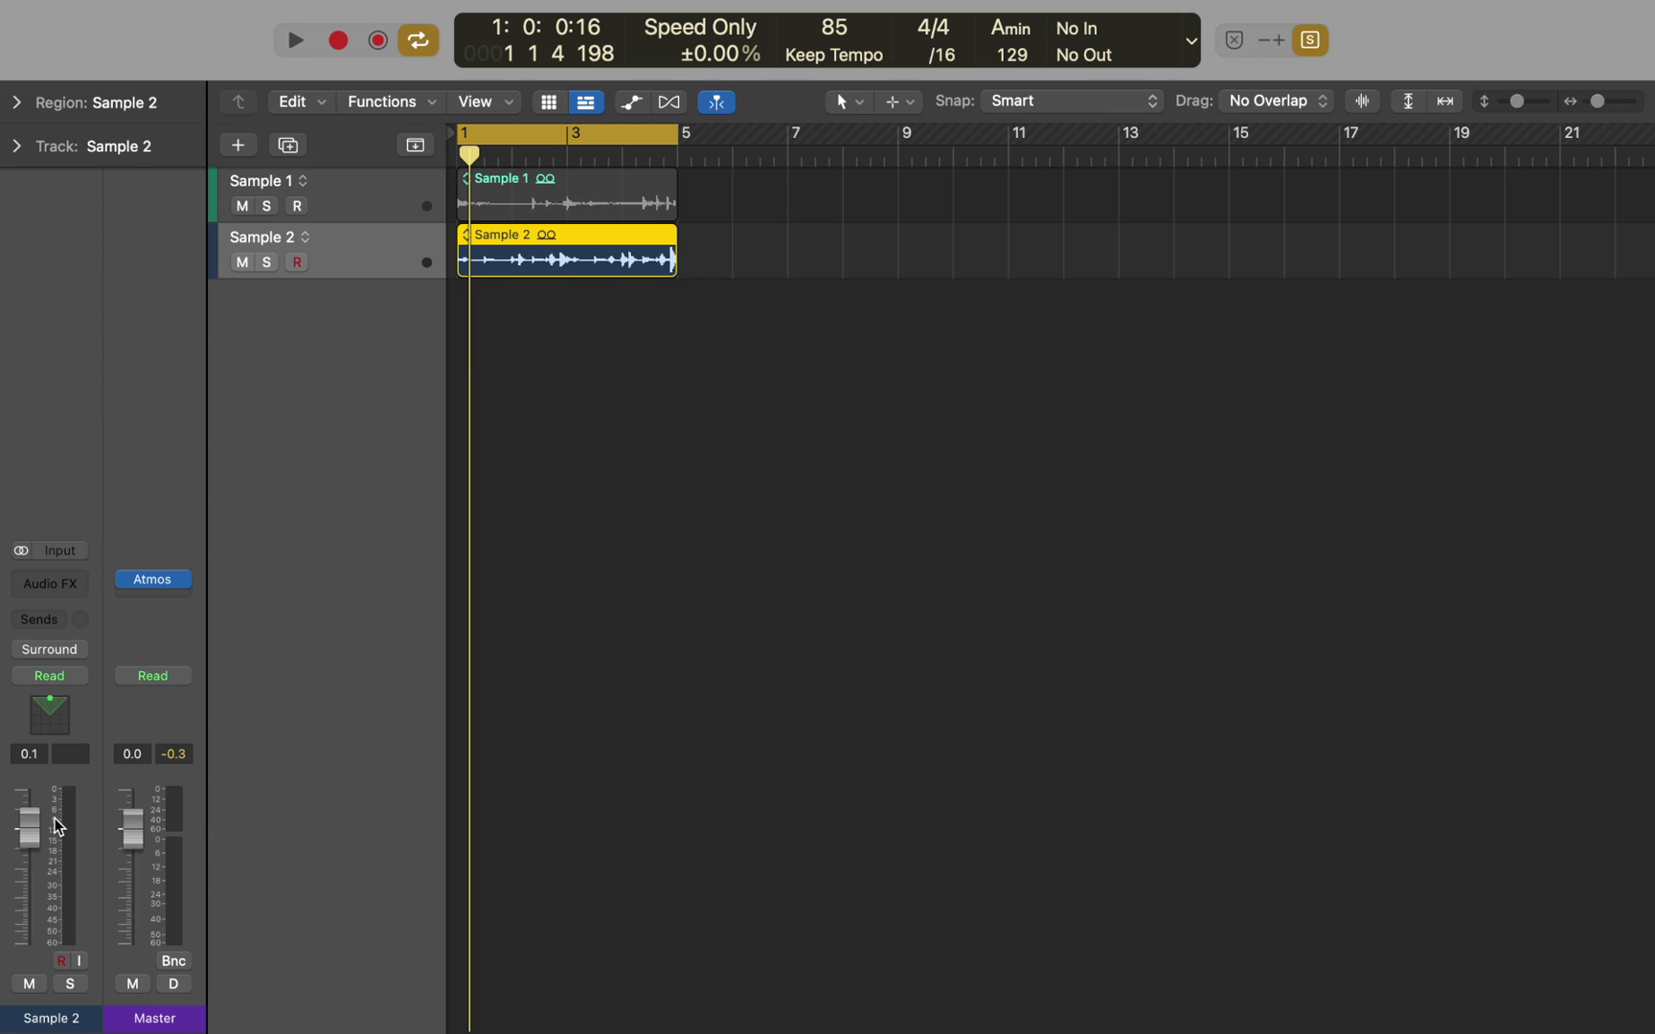
- Show Sample 2's Object Position Left/Right automation in the track editor
key("e")
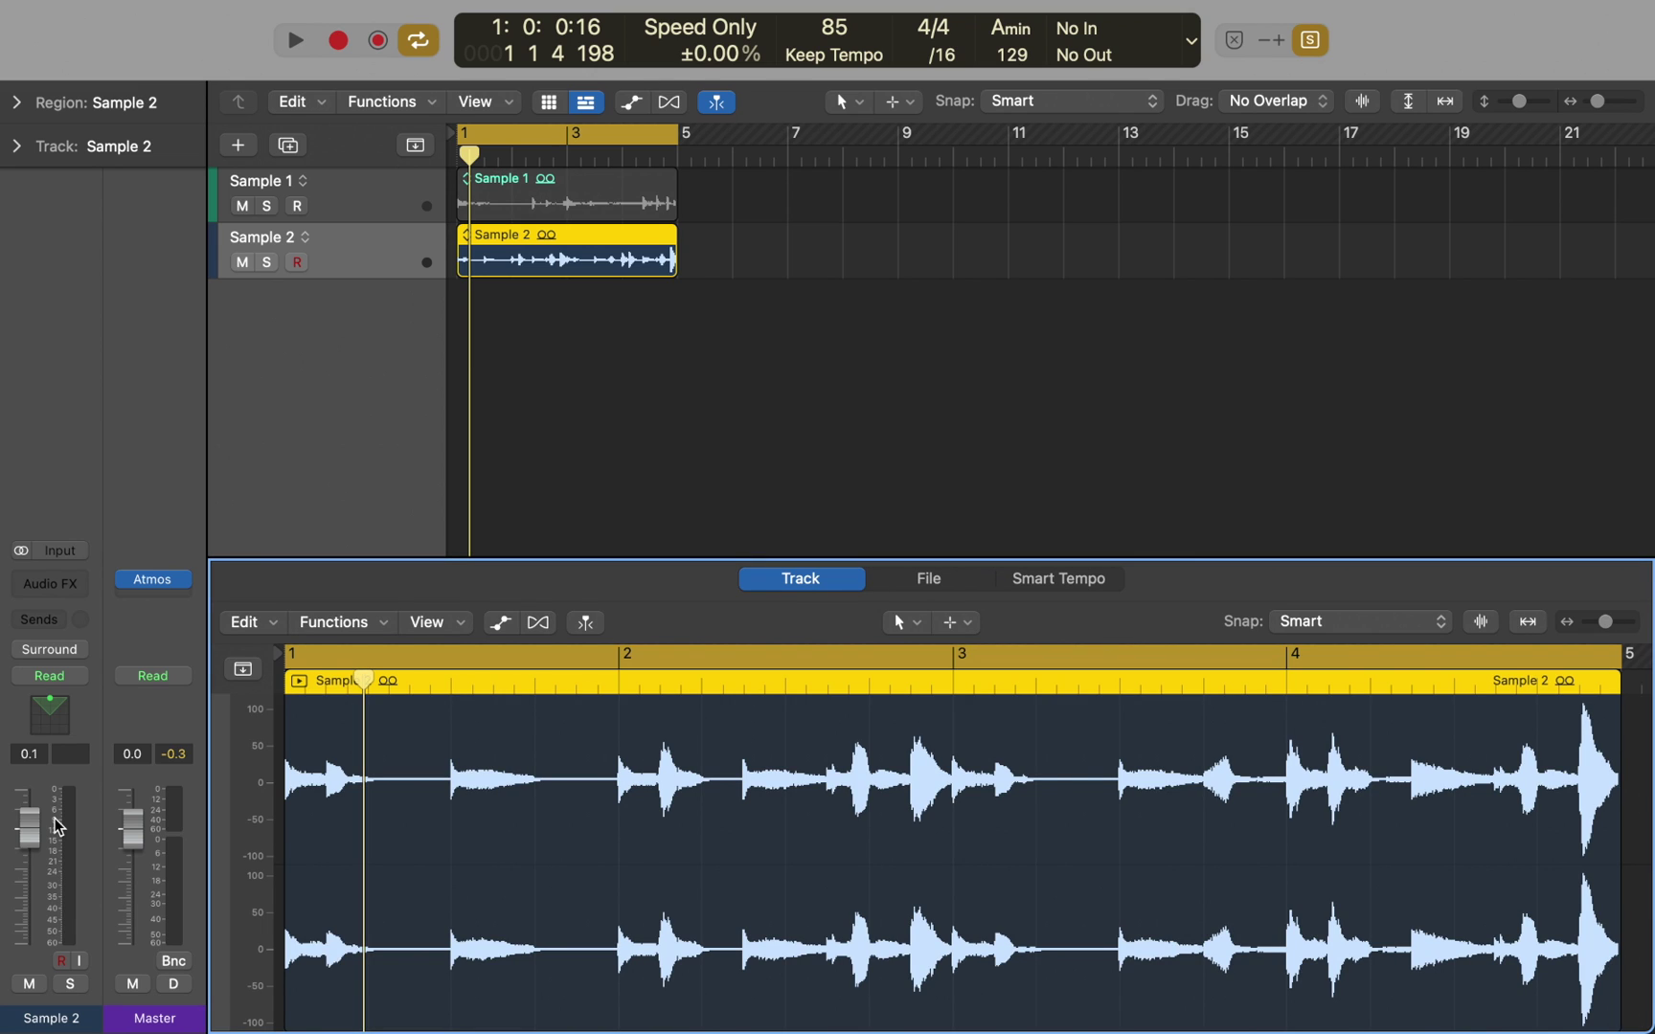
key("a")
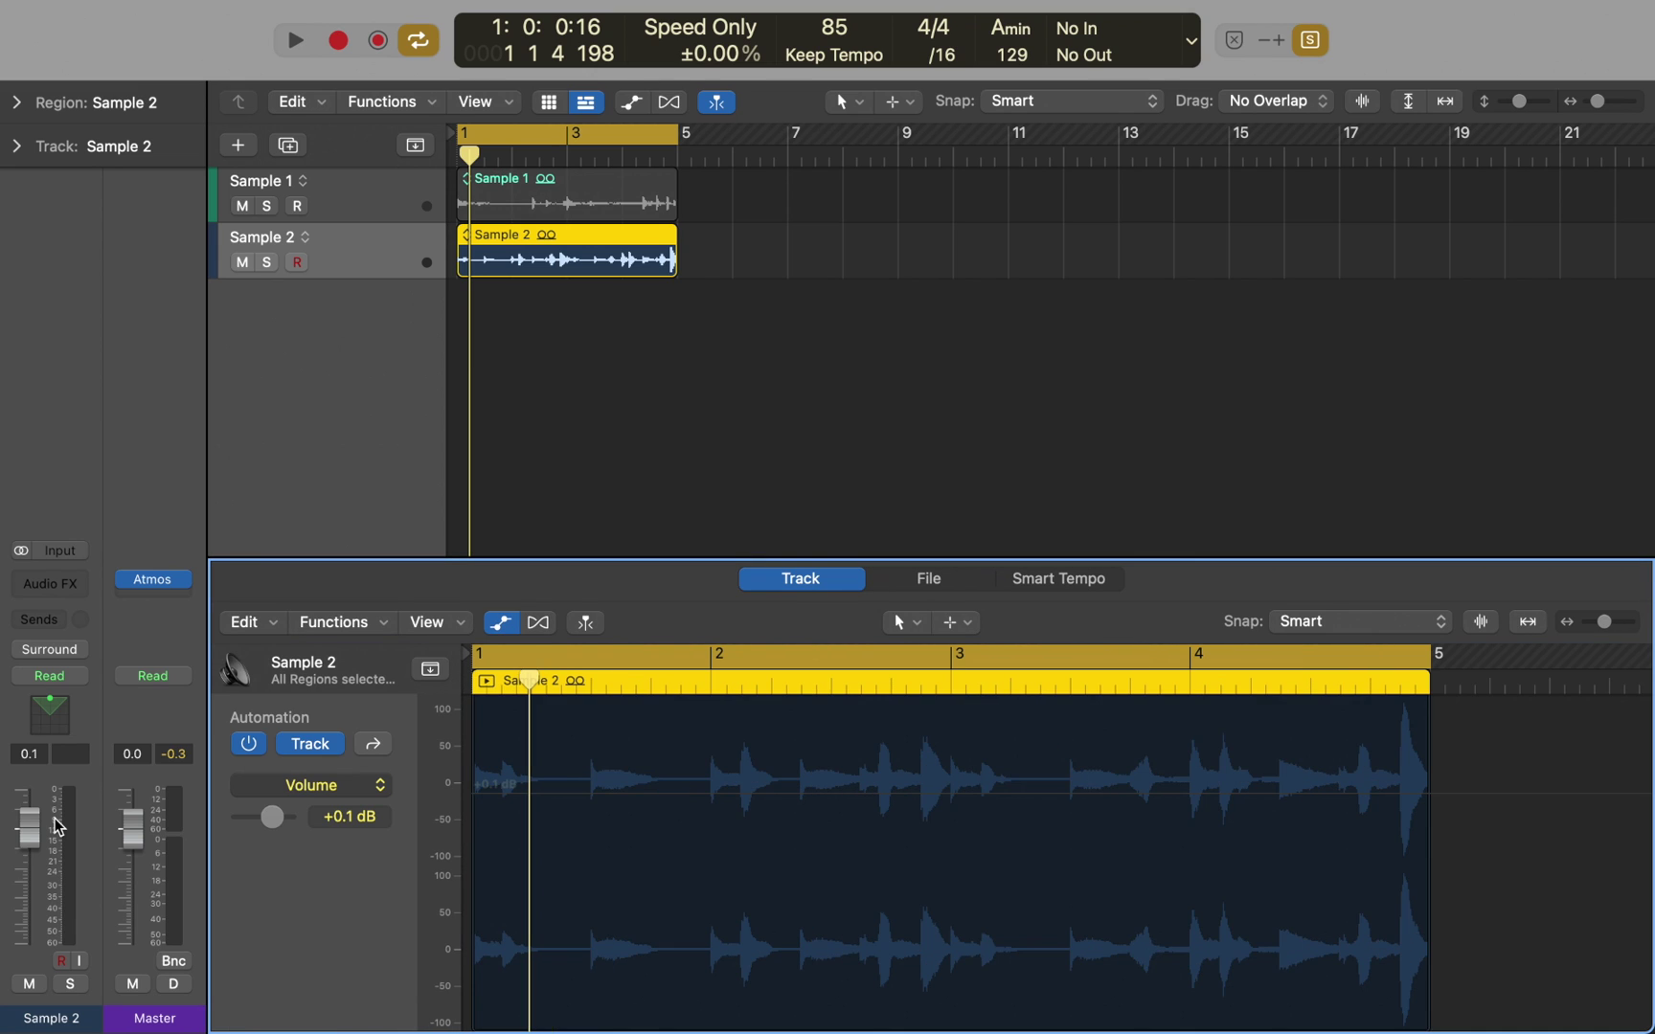
left_click(379, 790)
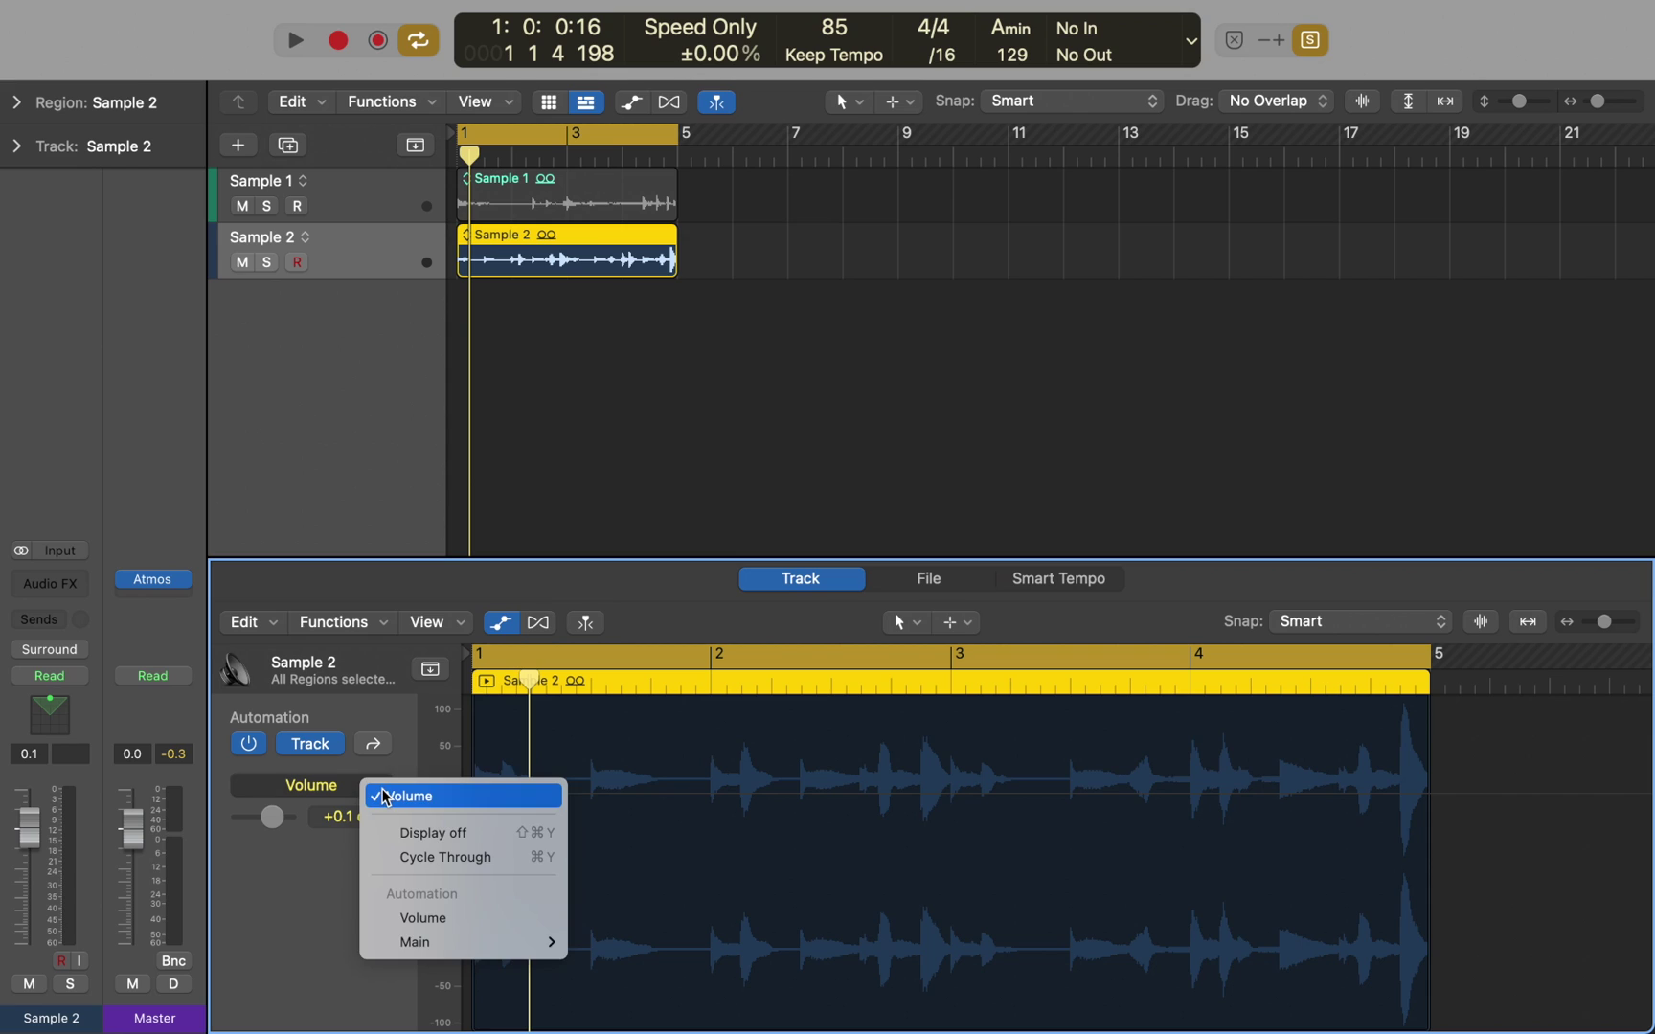
mouse_move(423, 955)
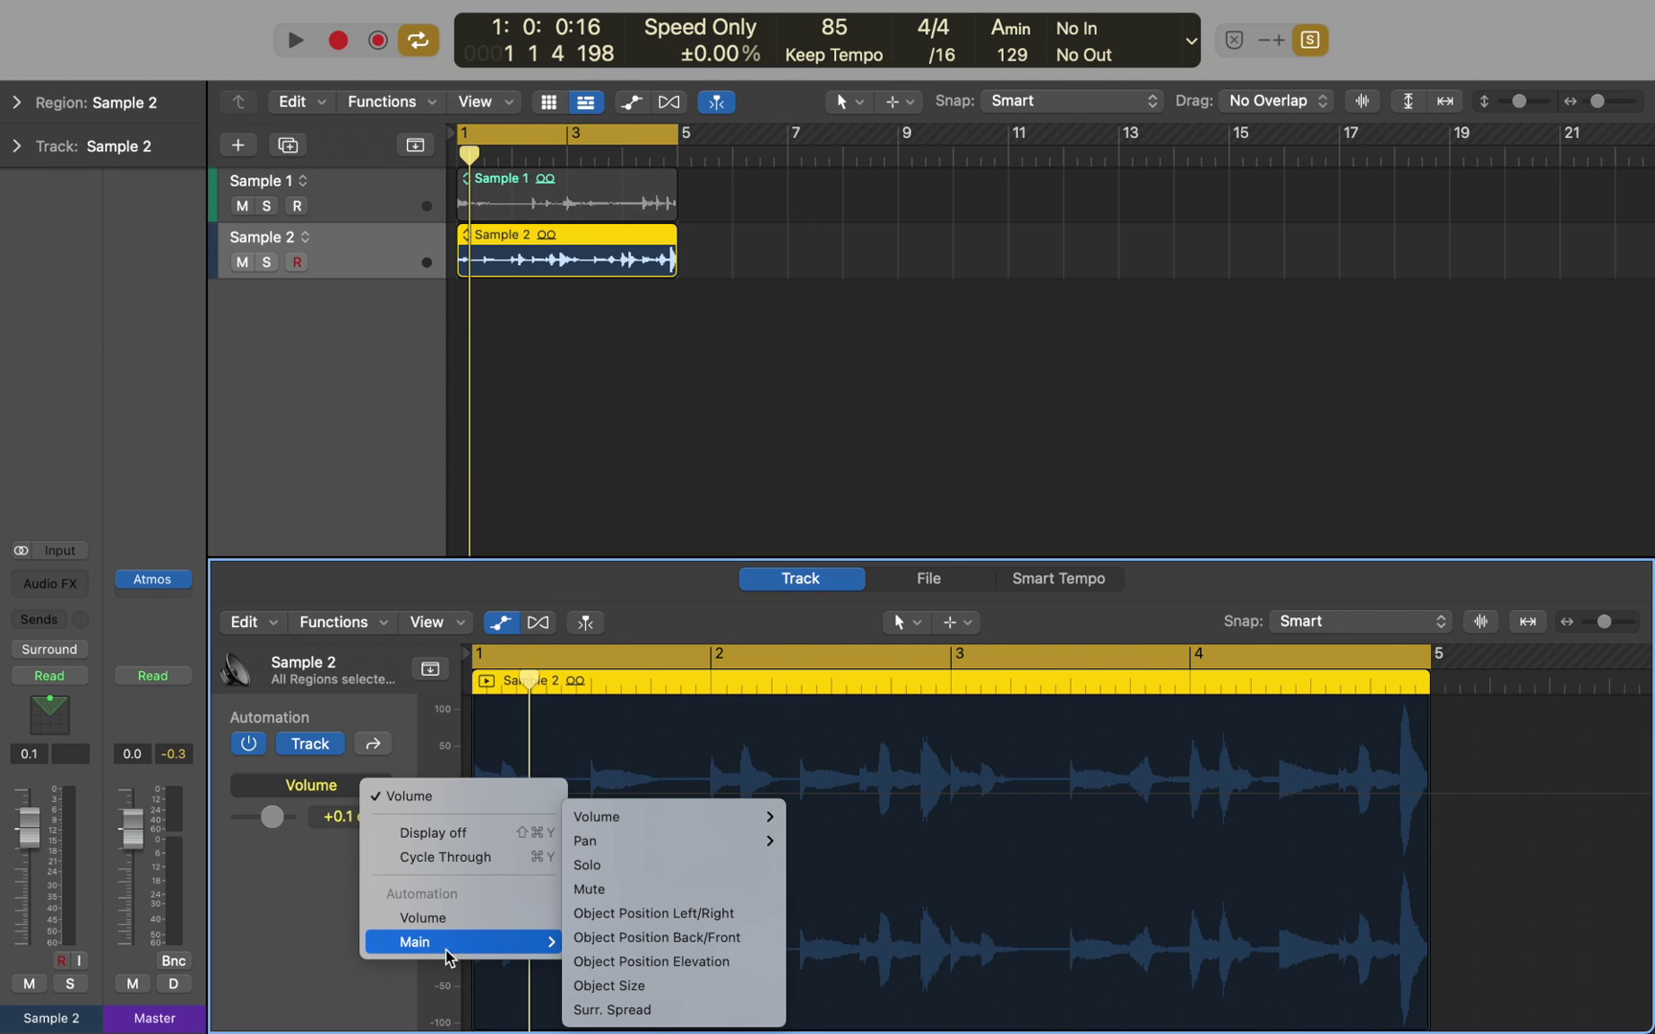
left_click(621, 916)
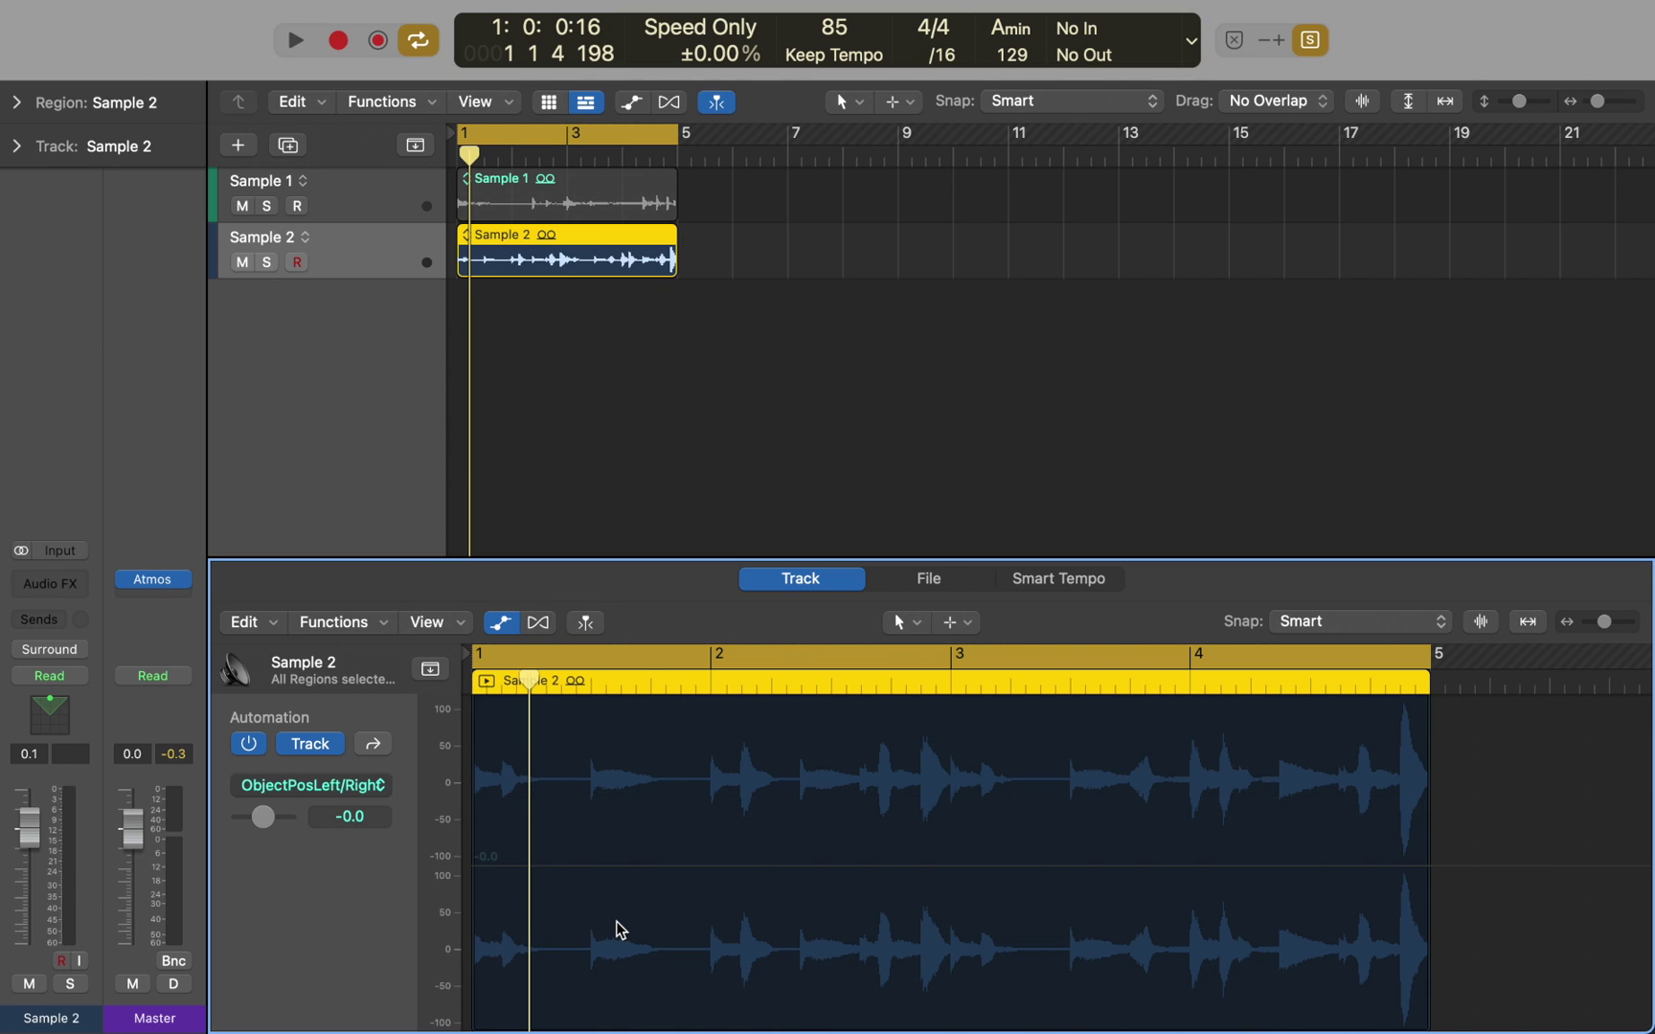
left_click(491, 864)
- Drag sections of the Left/Right automation line to -73, 73 and -50 to create steps
left_click_drag(529, 866, 645, 996)
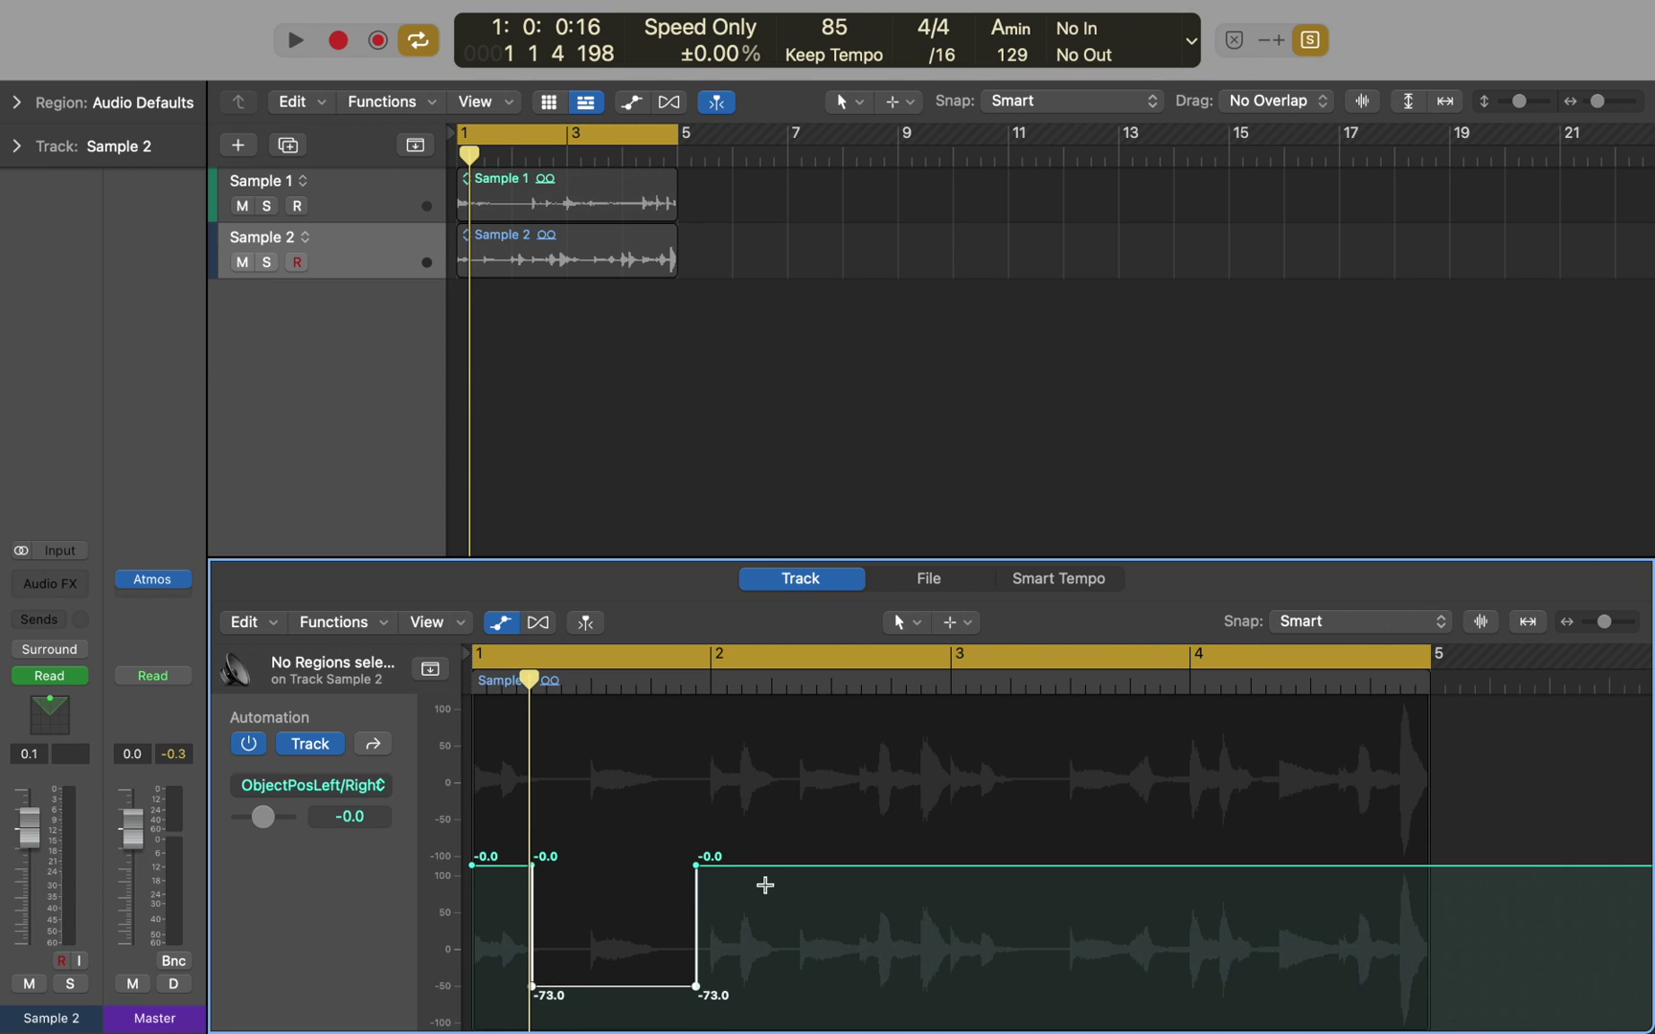
left_click_drag(787, 852, 986, 750)
left_click_drag(1174, 860, 1241, 957)
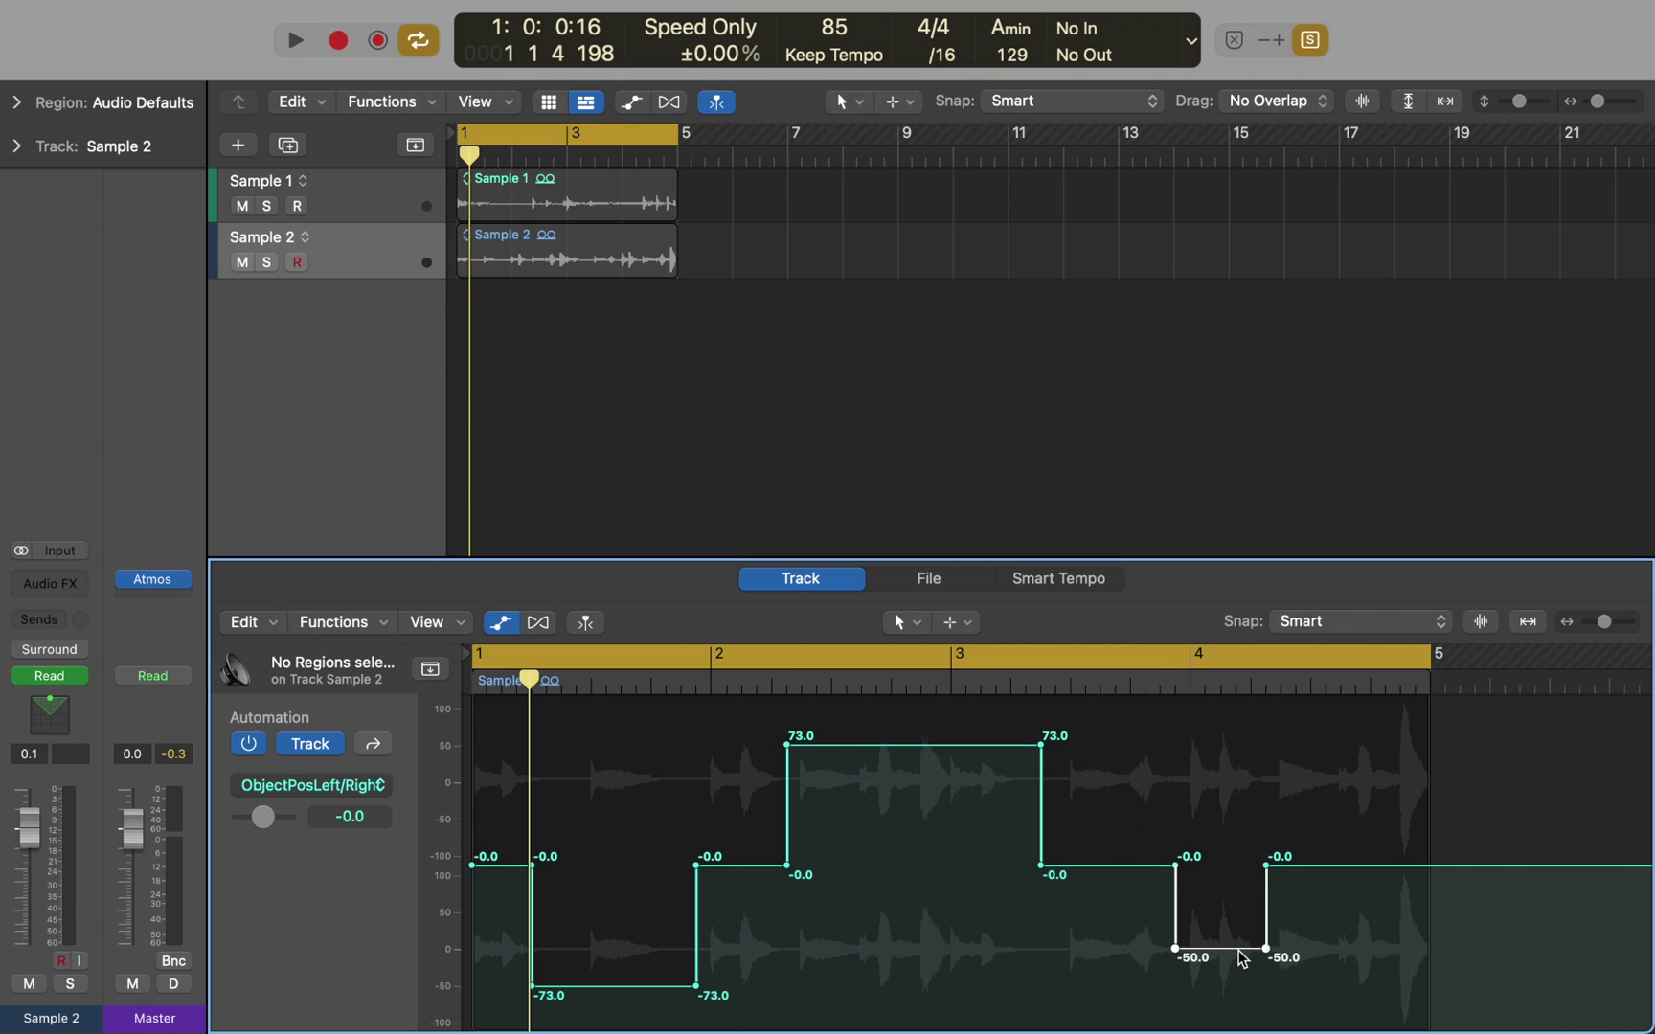
left_click(383, 791)
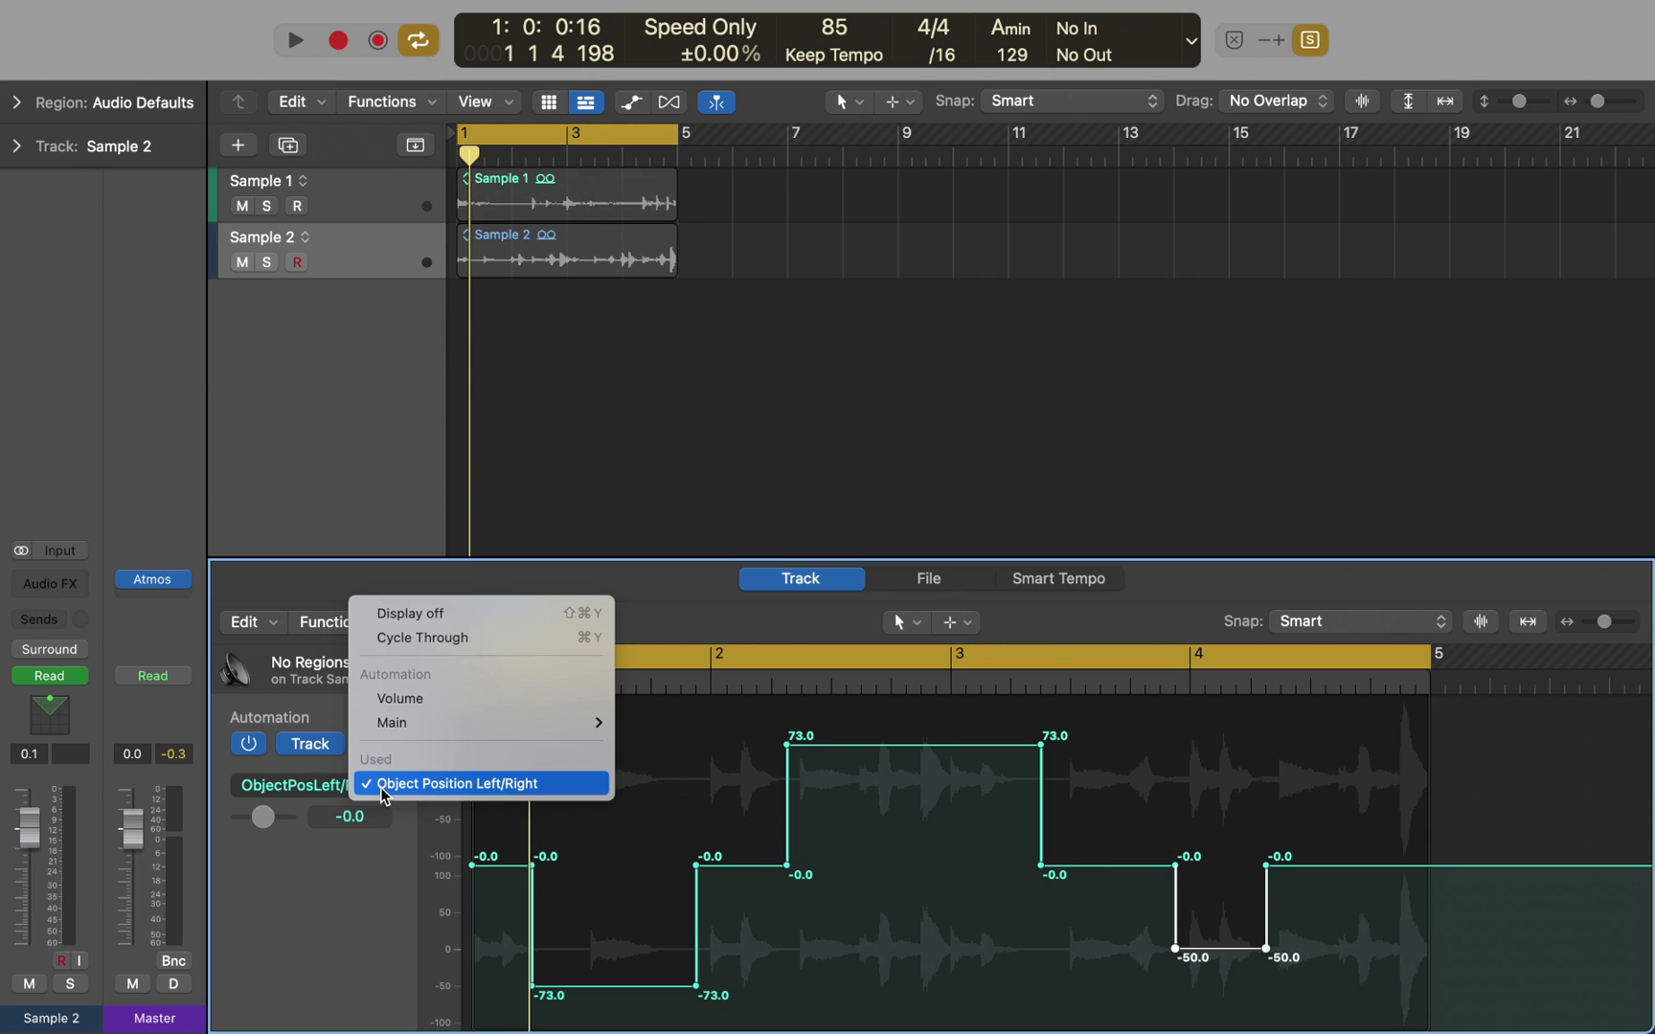
- Switch to Object Position Back/Front and ramp it from 100 down to about -91 near bar 5
mouse_move(517, 724)
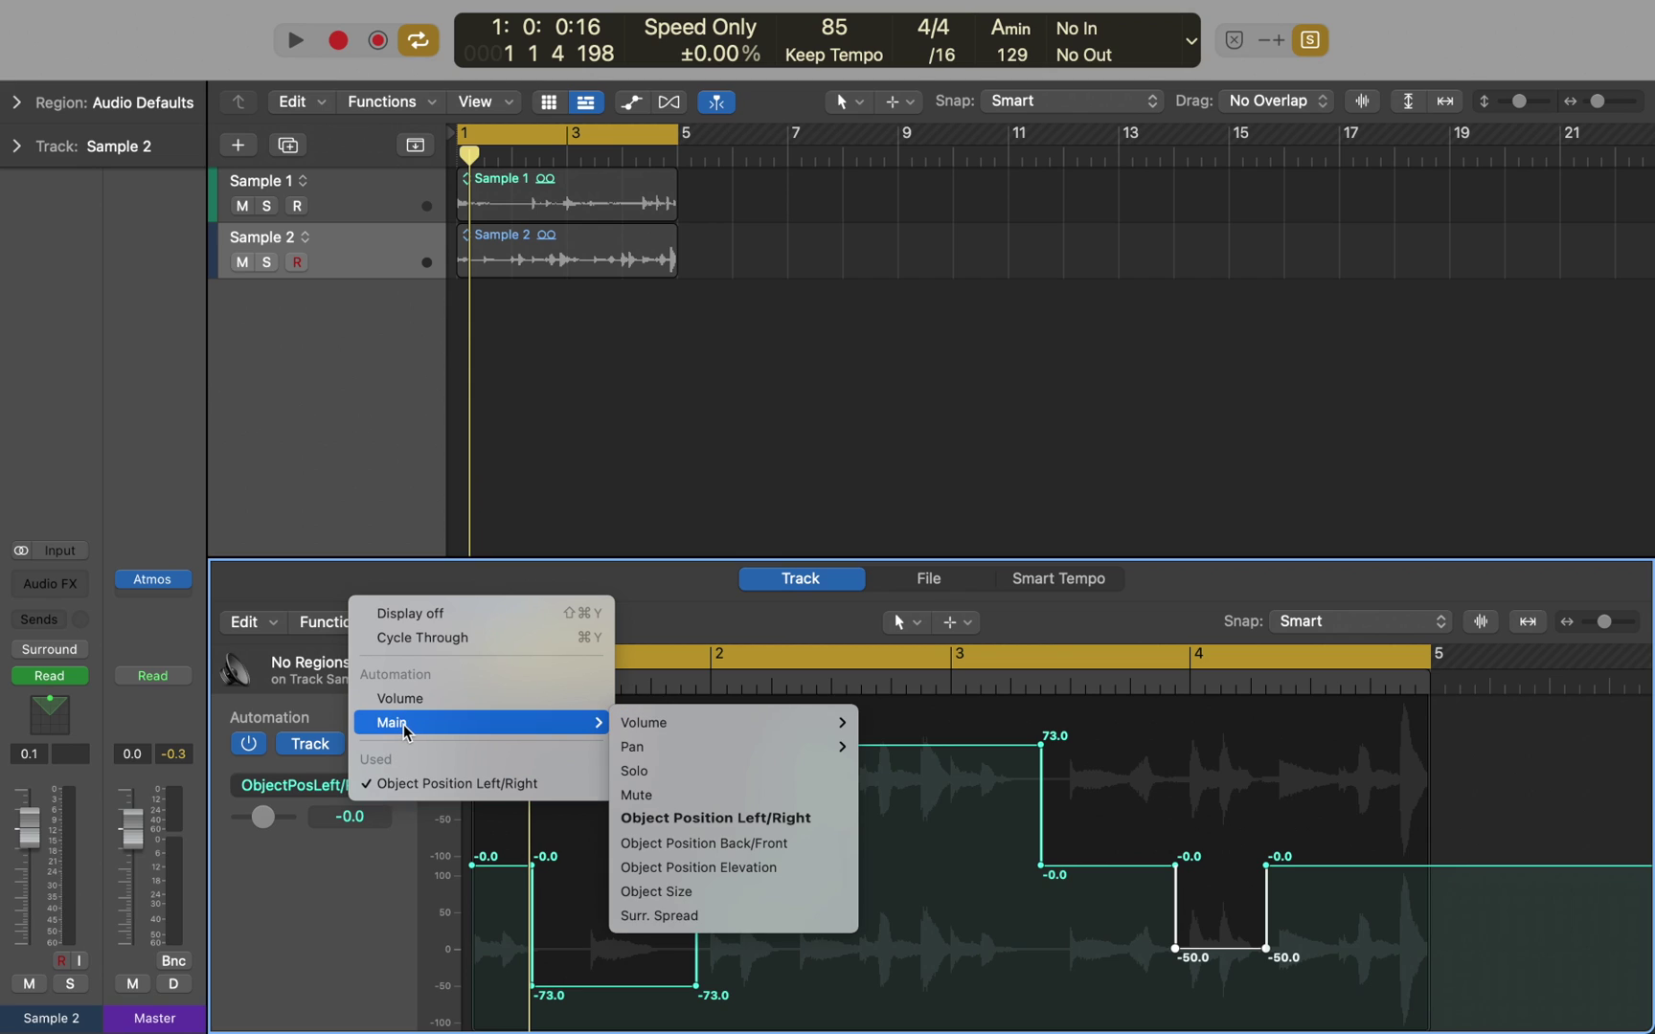
left_click(693, 842)
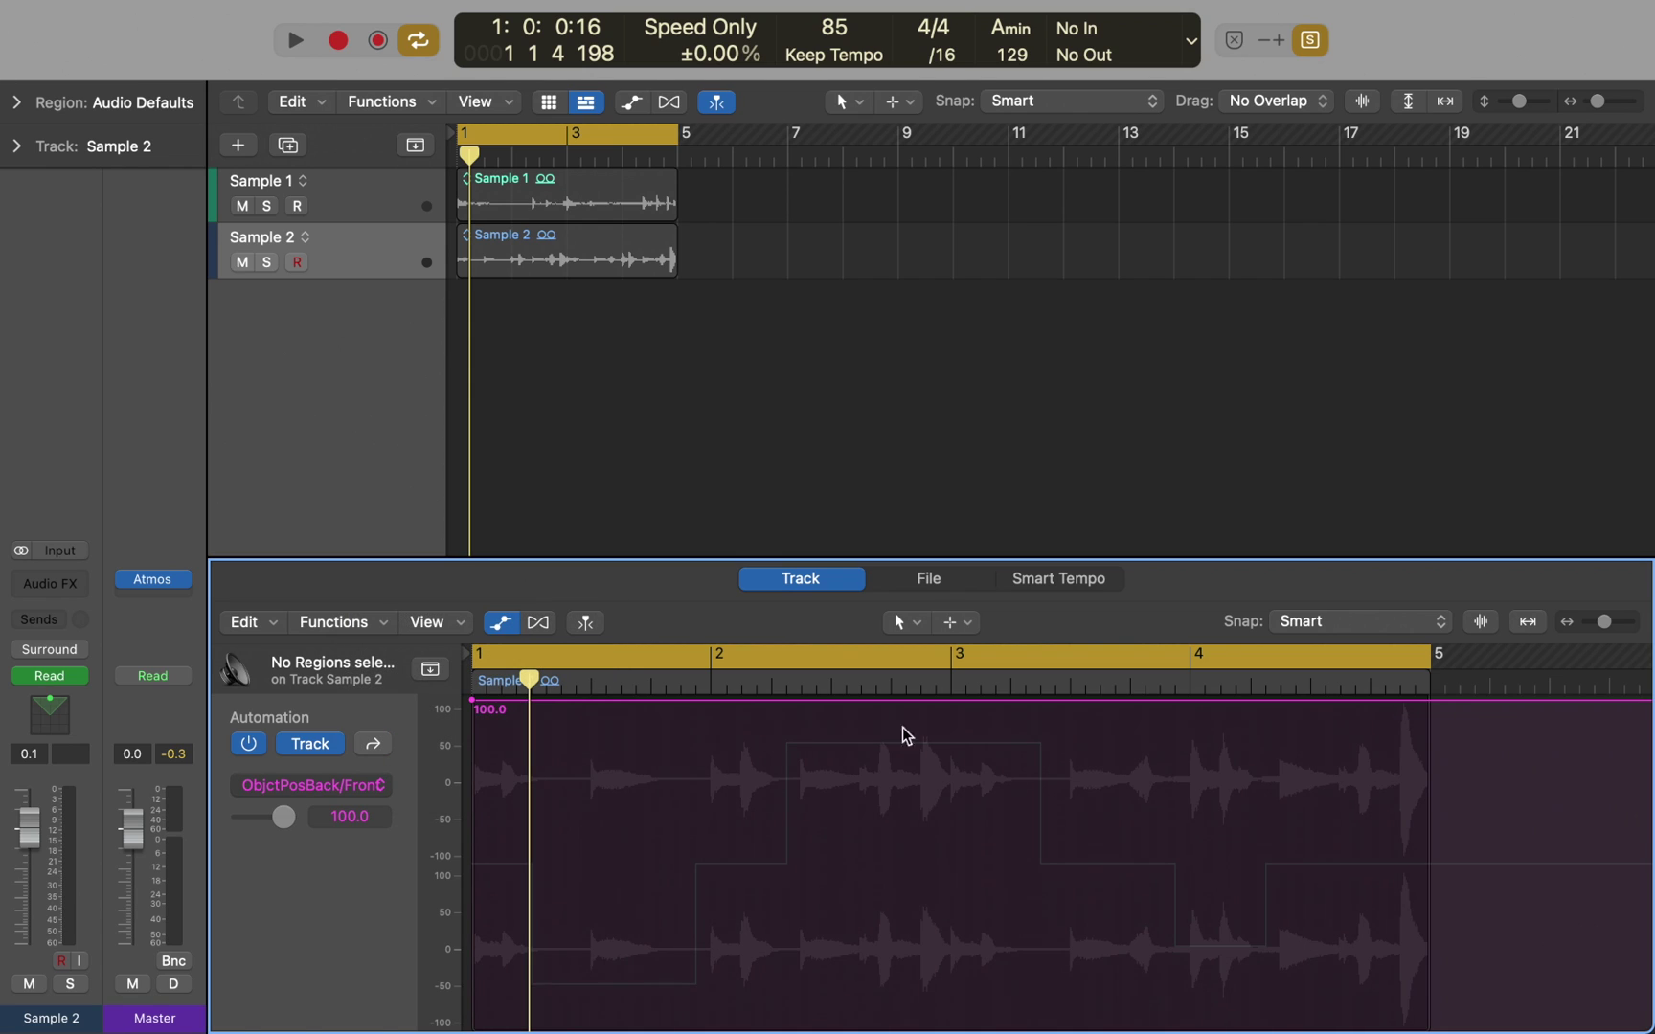
left_click(1407, 705)
left_click_drag(1408, 704, 1433, 1028)
- Play back to hear the position movement, then stop and close the track editor
key("space")
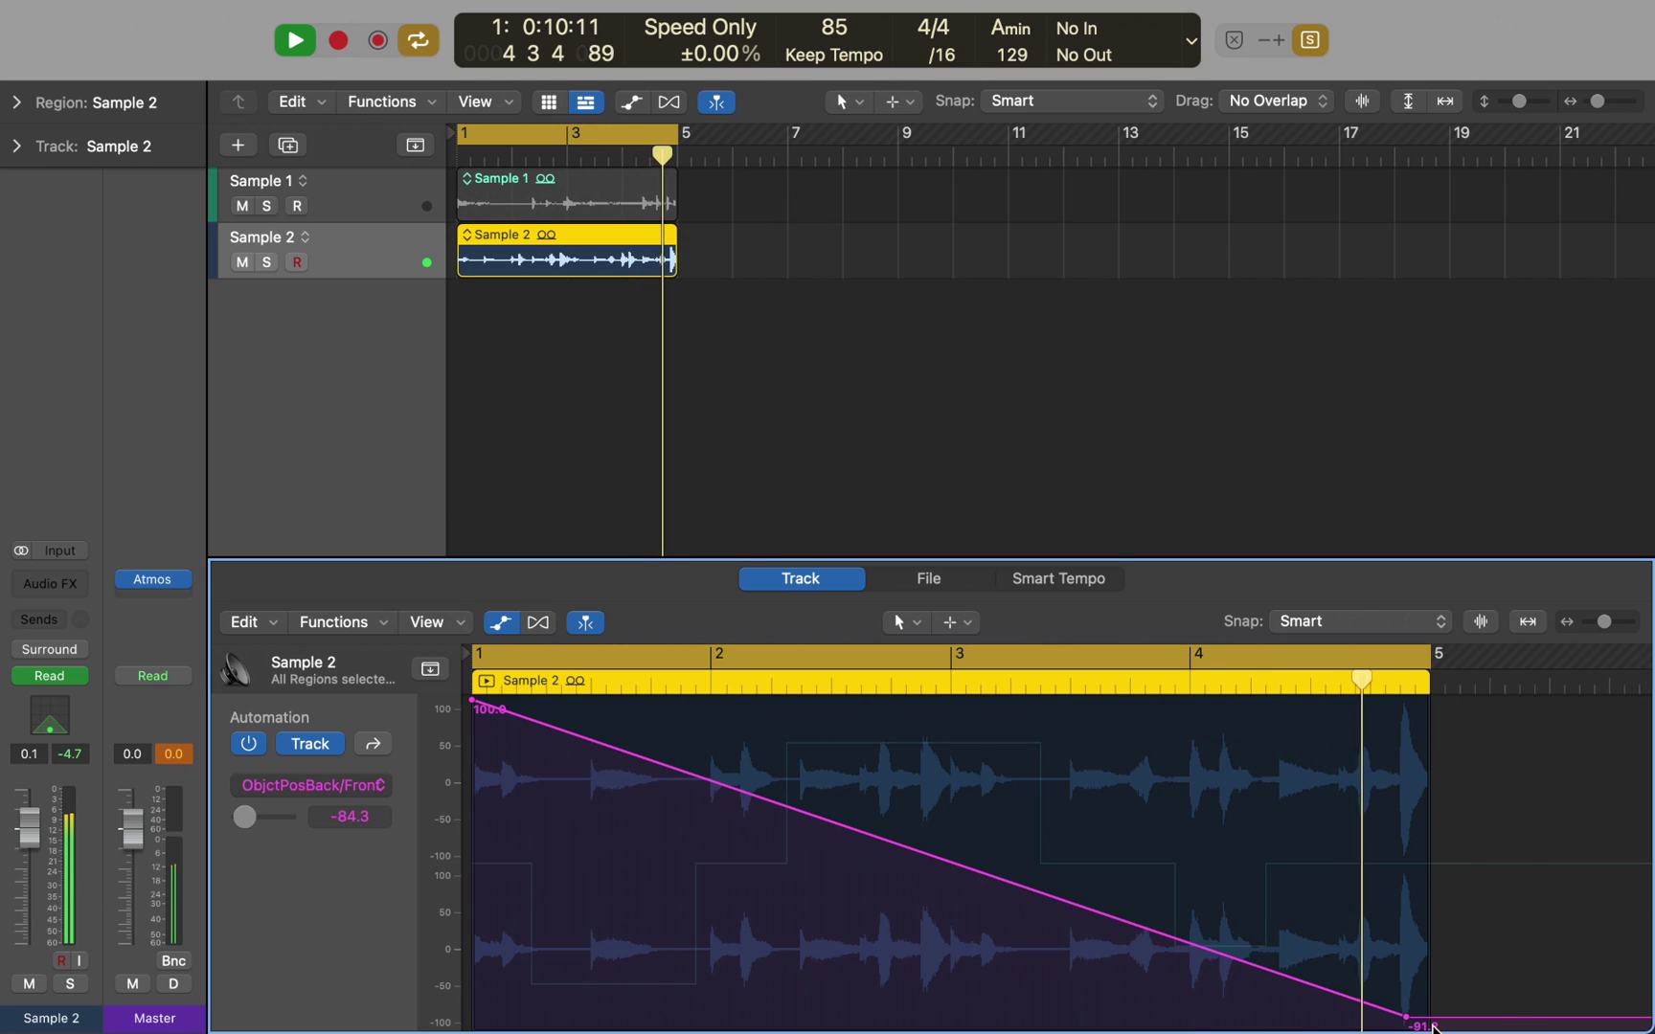
key("space")
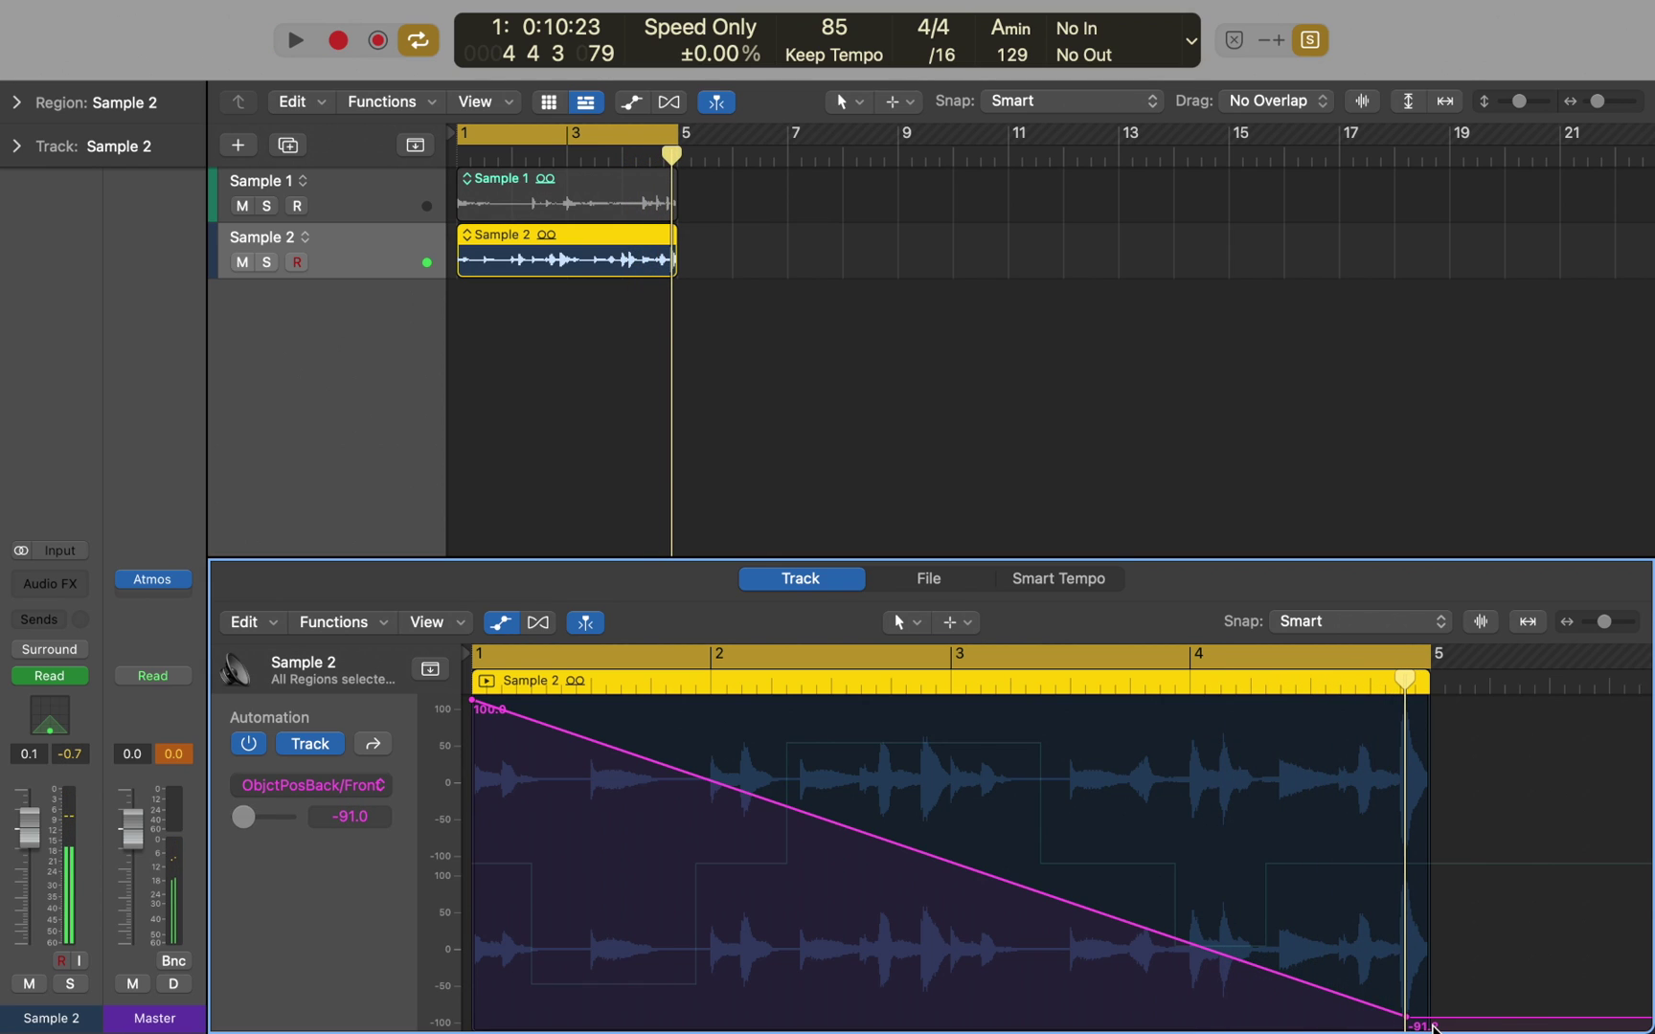
key("e")
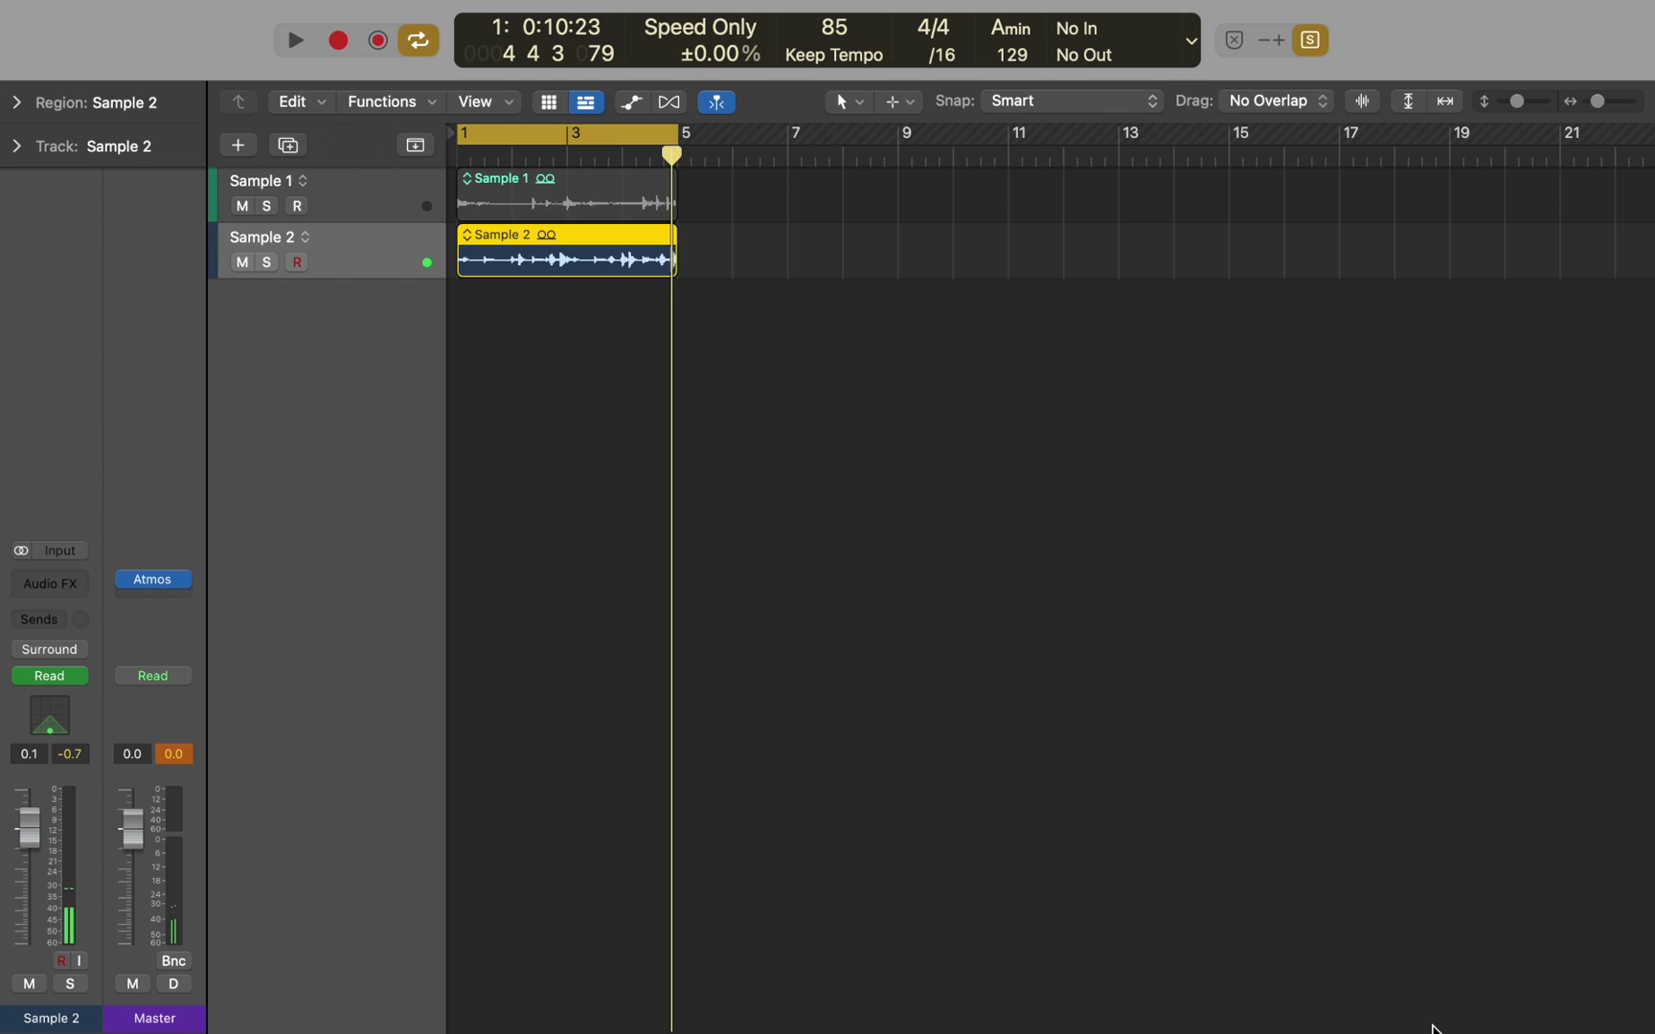
- Add a send from Sample 2 to Bus 1 (Rev. A)
left_click(59, 632)
mouse_move(63, 654)
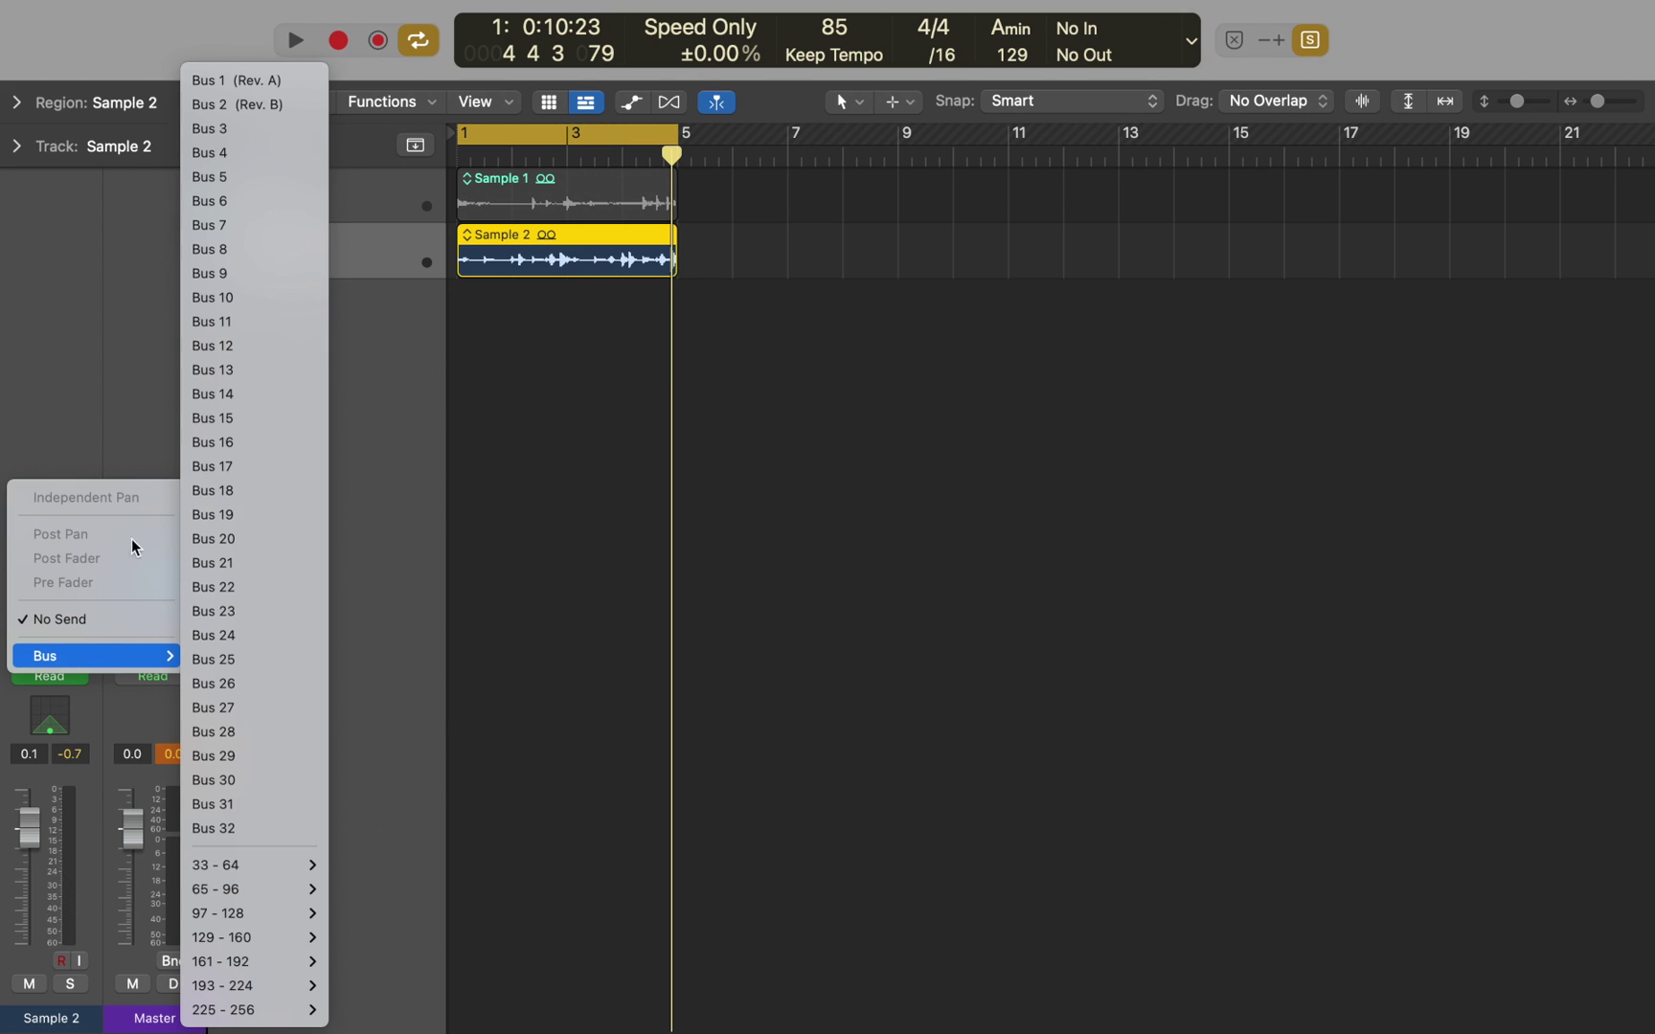
left_click(239, 81)
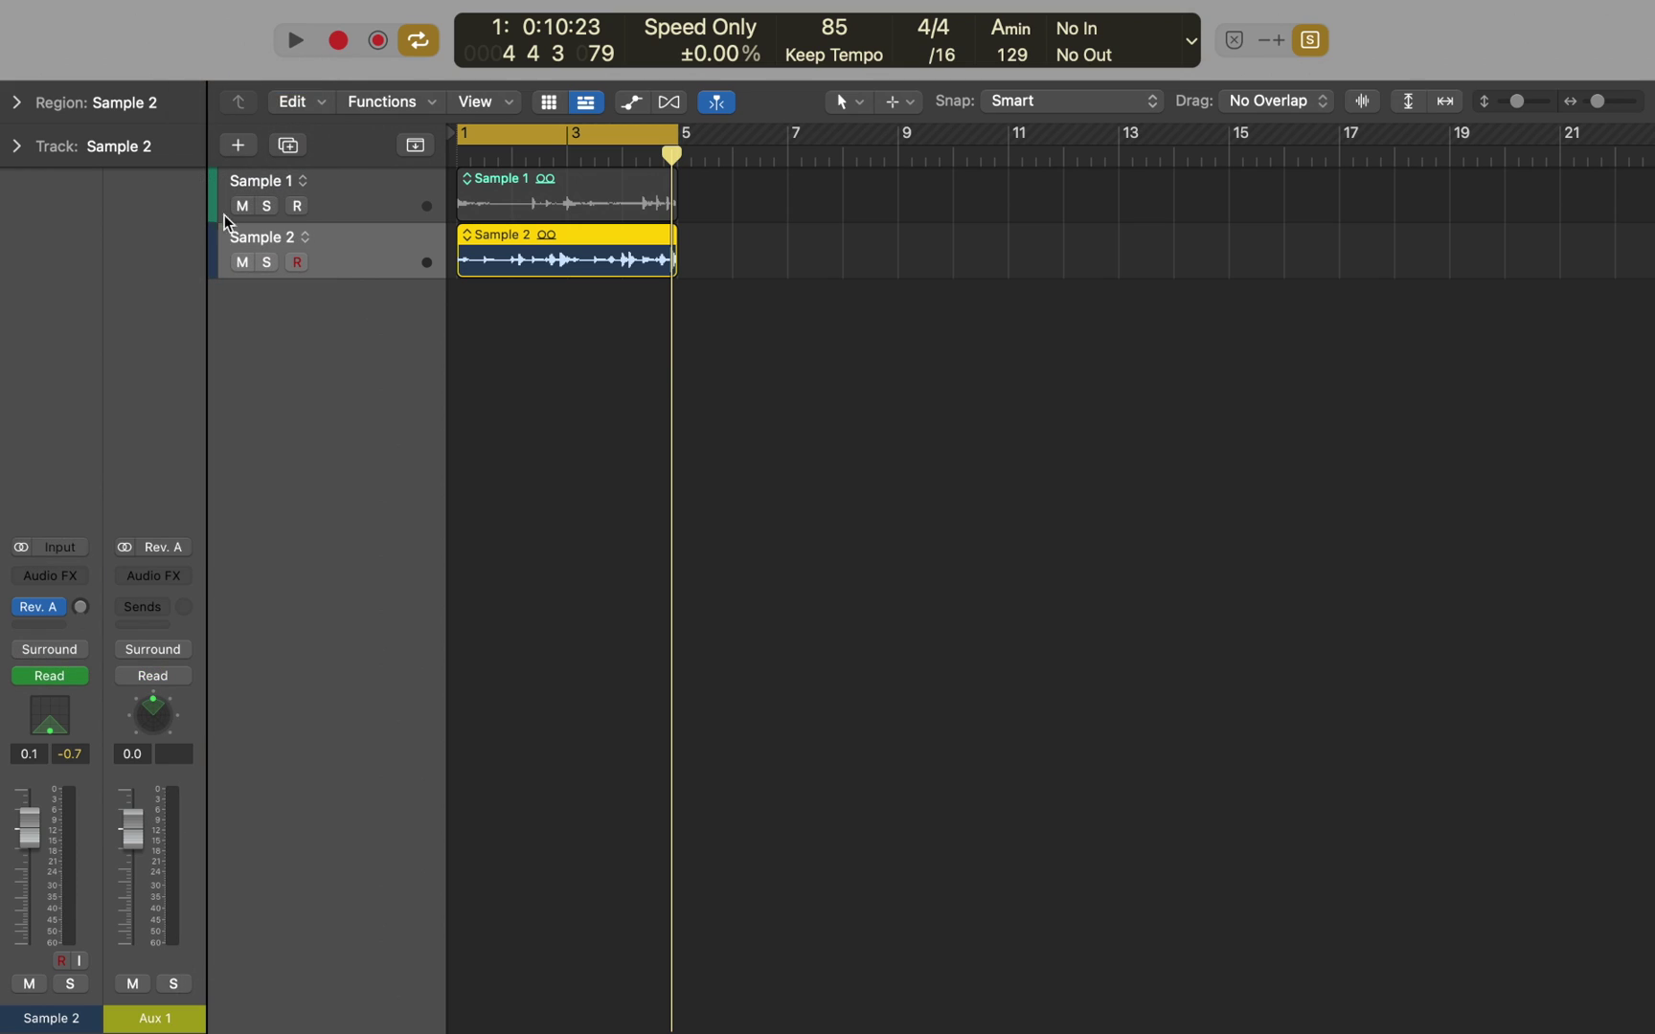
- Insert Space Designer in Stereo->7.1.2 on Aux 1's Audio FX
left_click(153, 575)
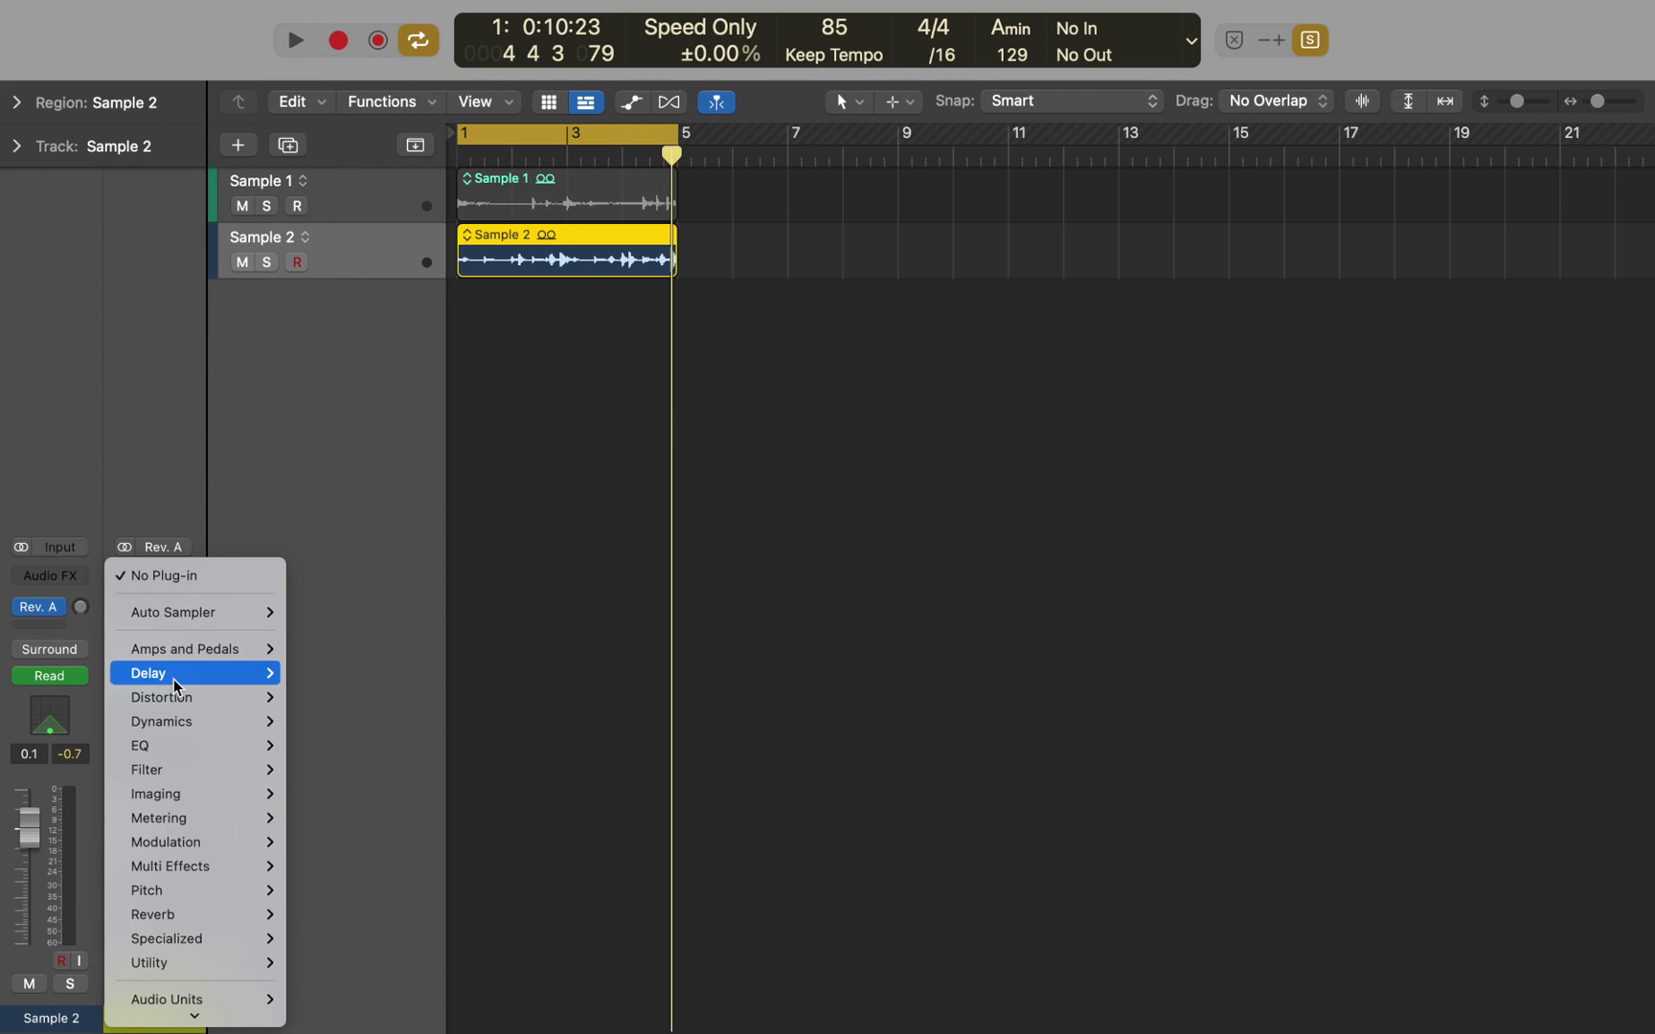
mouse_move(203, 914)
mouse_move(327, 993)
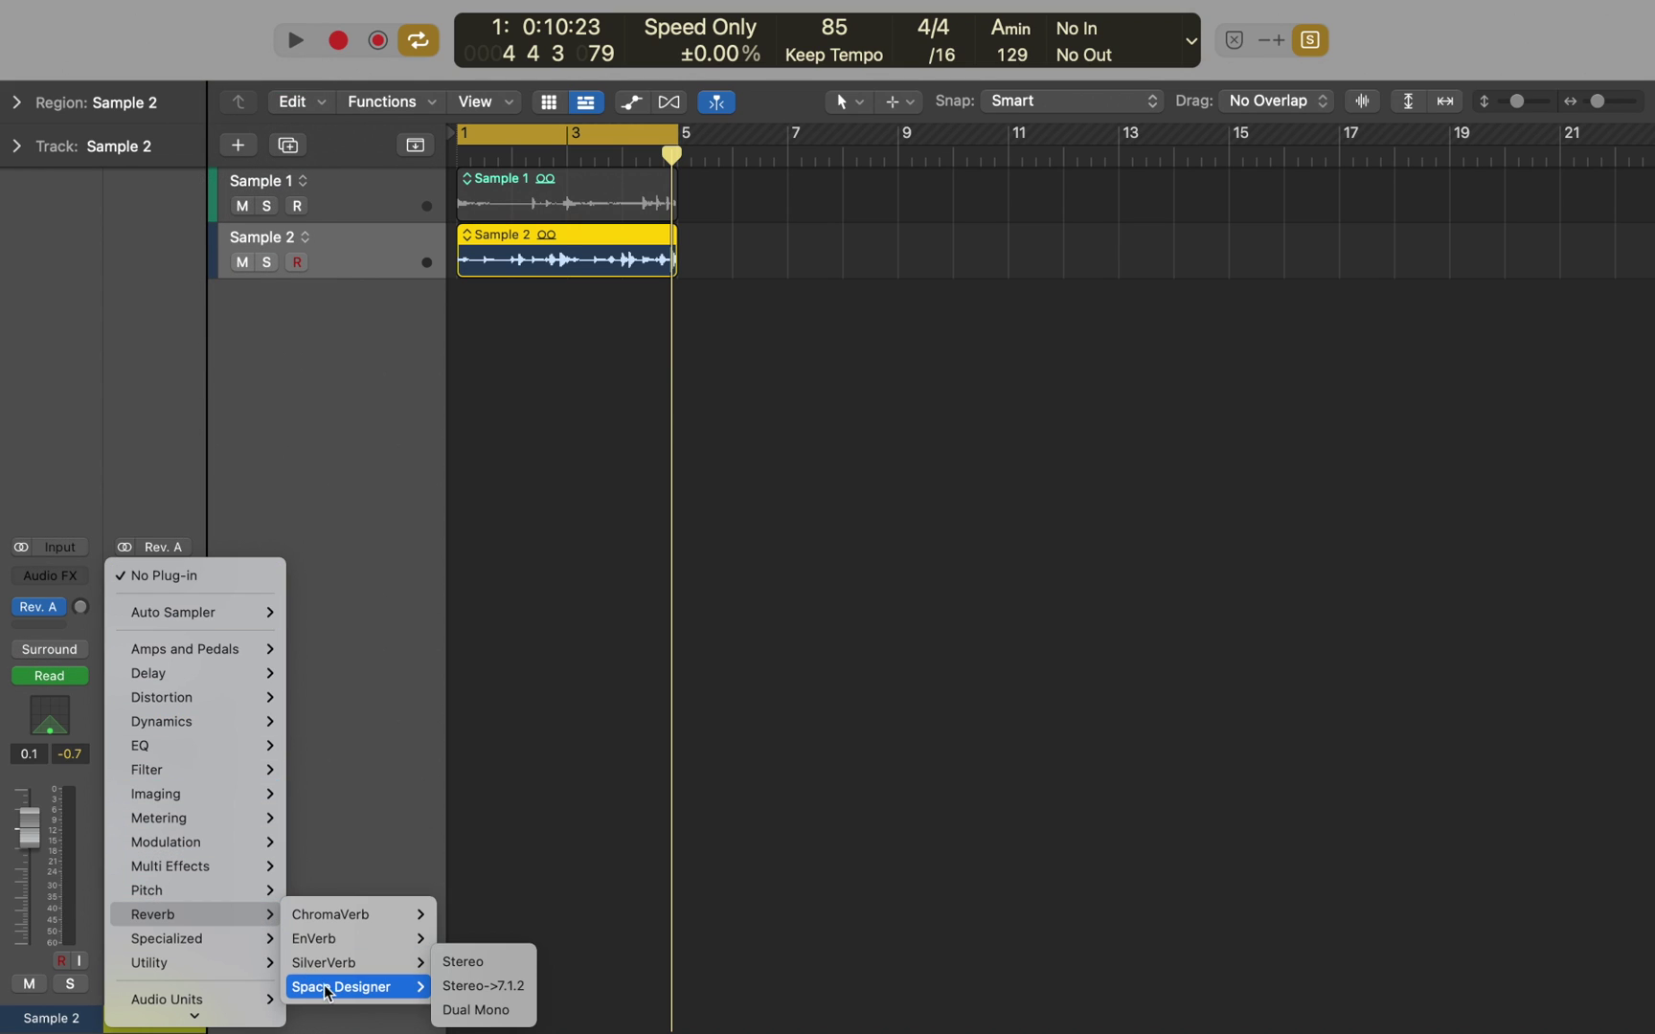
left_click(442, 986)
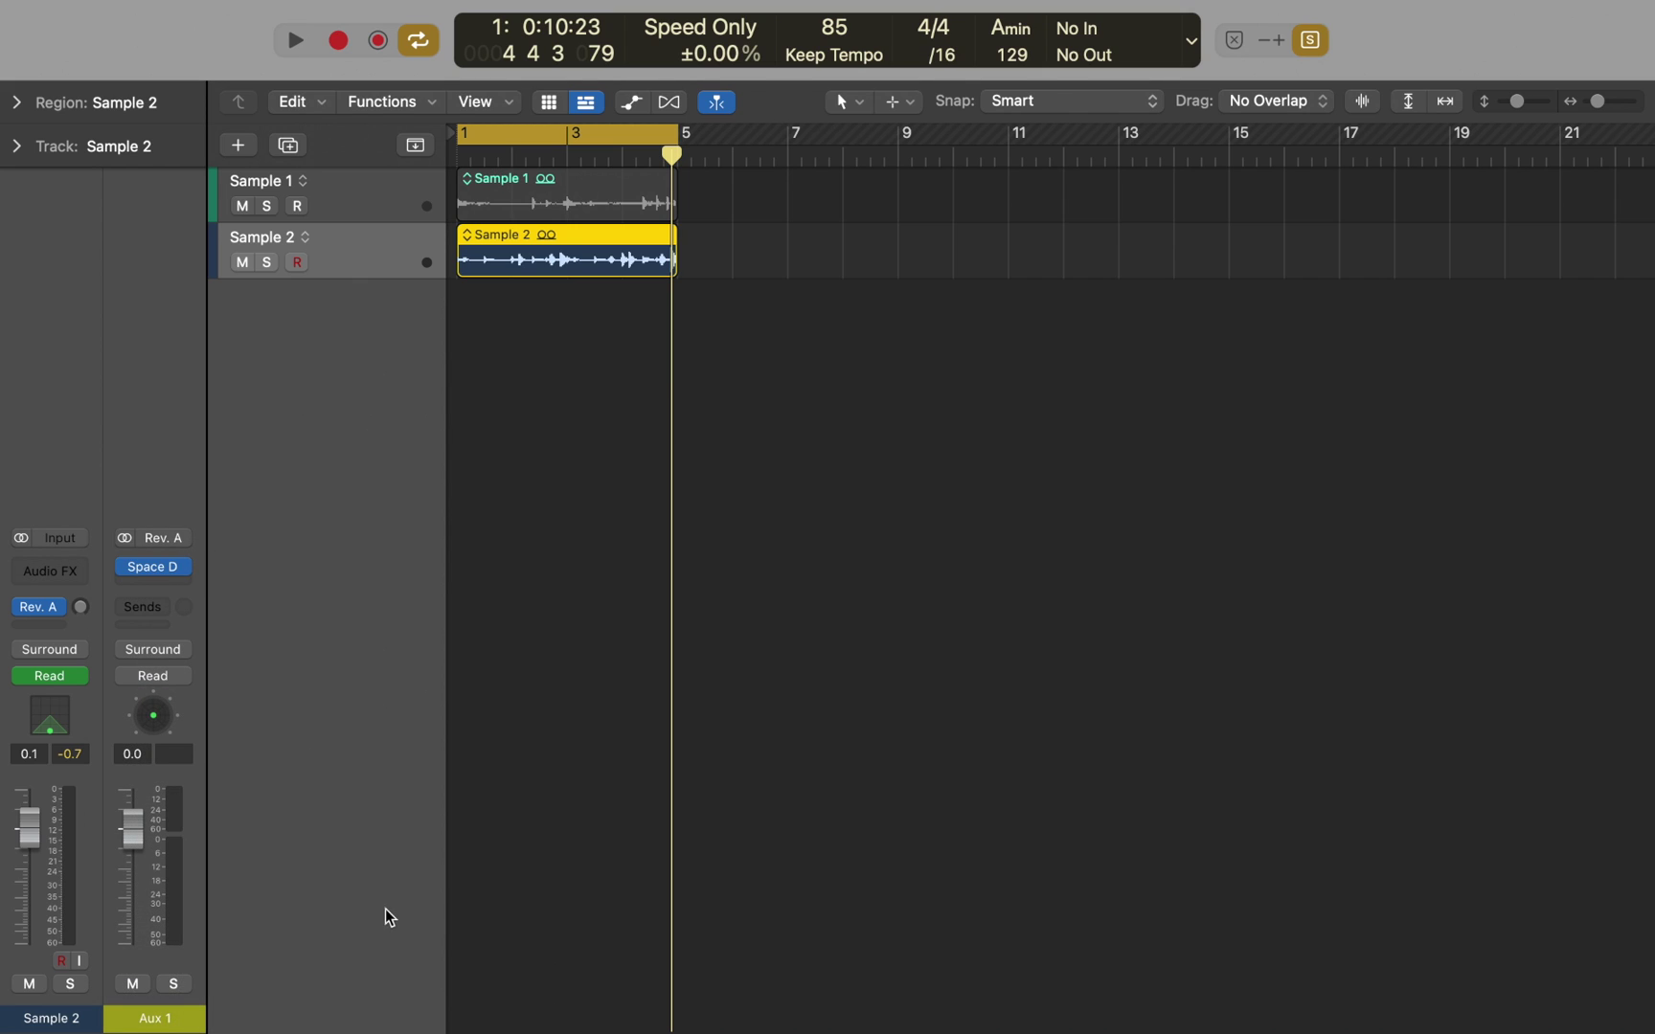